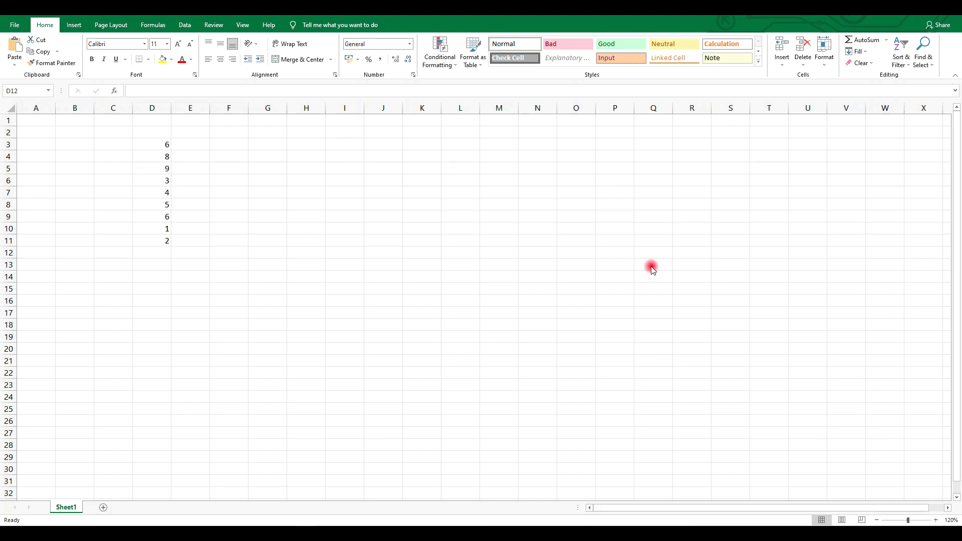
- Add D4 and D8 in cell G12 with the formula =D4+D8, and clear that cell again
click(161, 257)
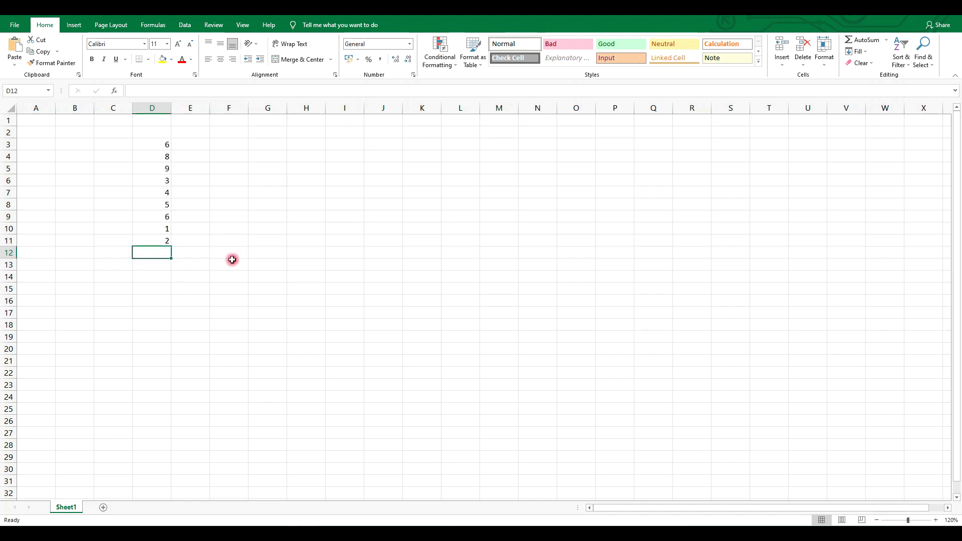
click(274, 249)
text(=)
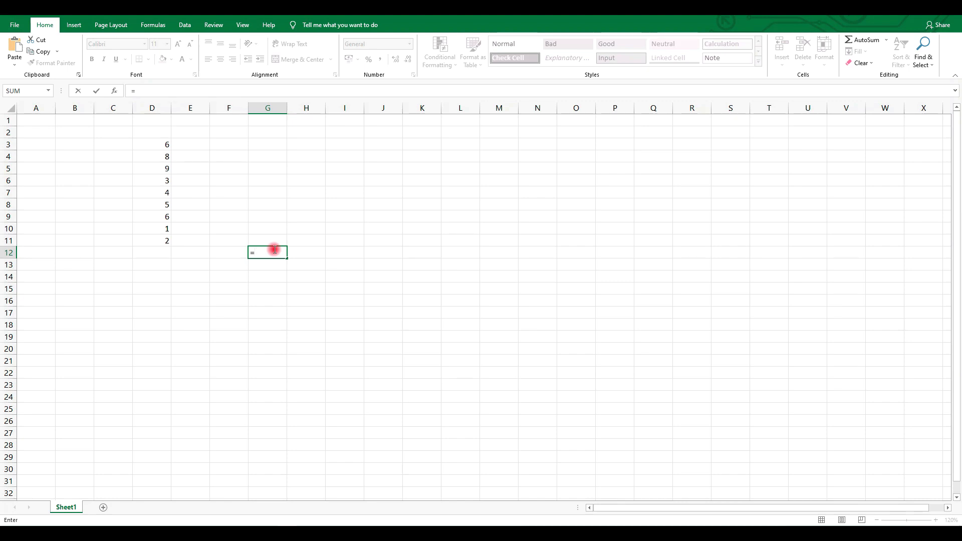
click(158, 157)
text(+)
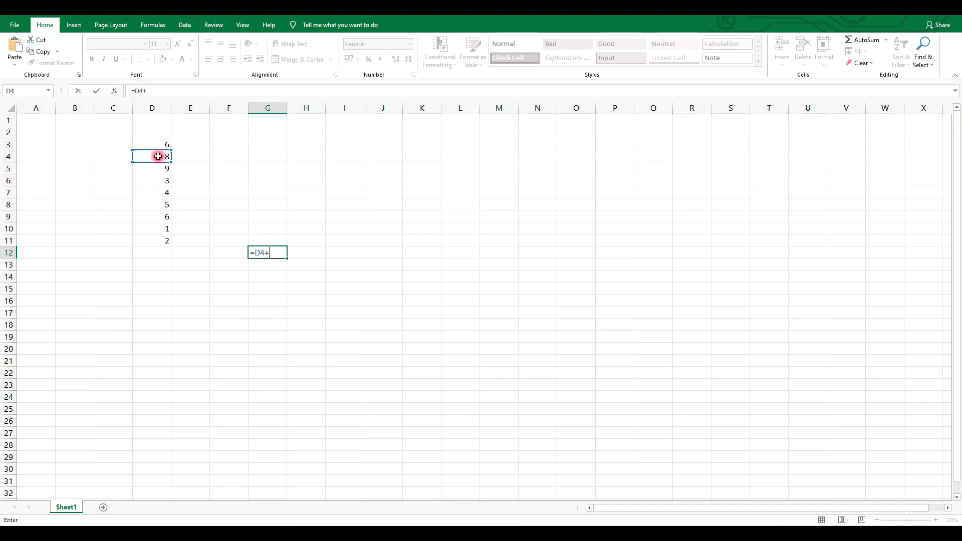
click(153, 207)
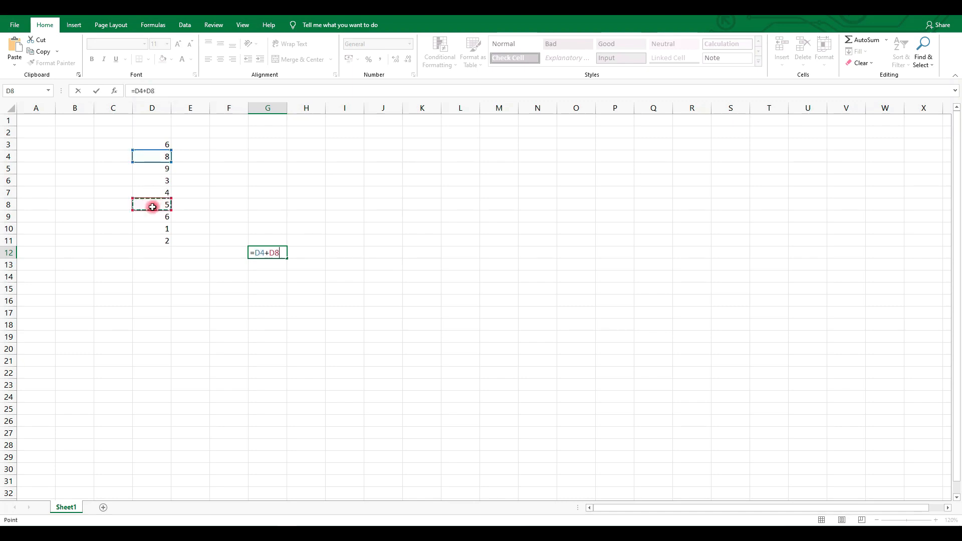
key(Return)
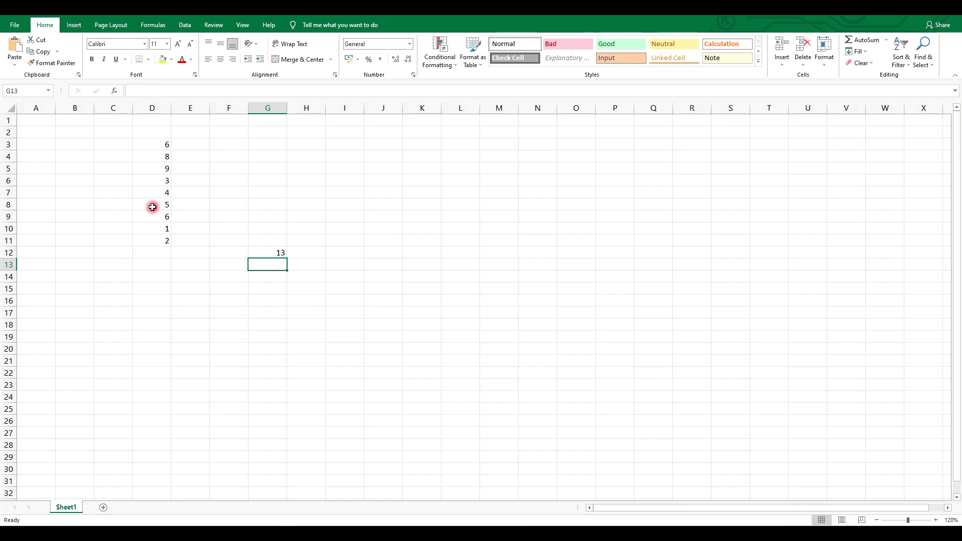
key(Up)
key(Delete)
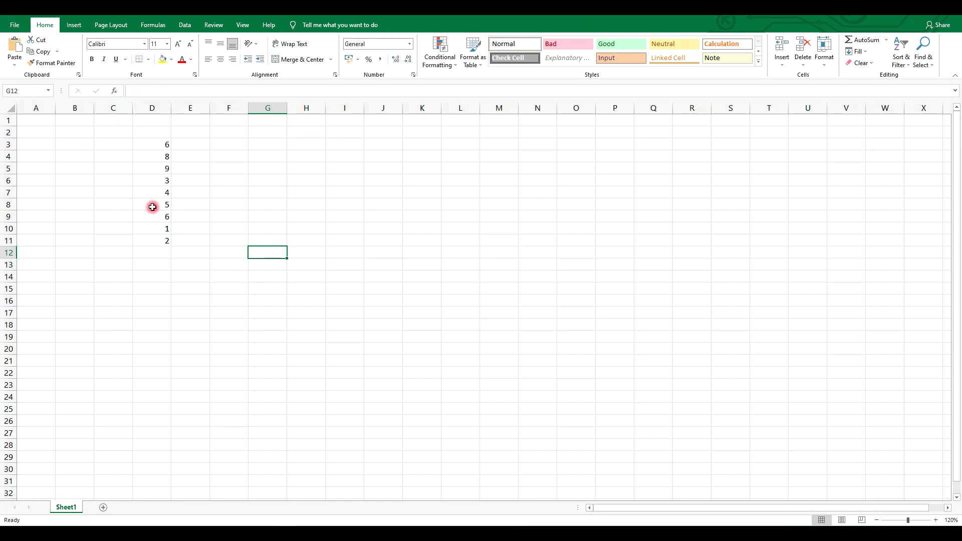
drag(161, 156, 161, 203)
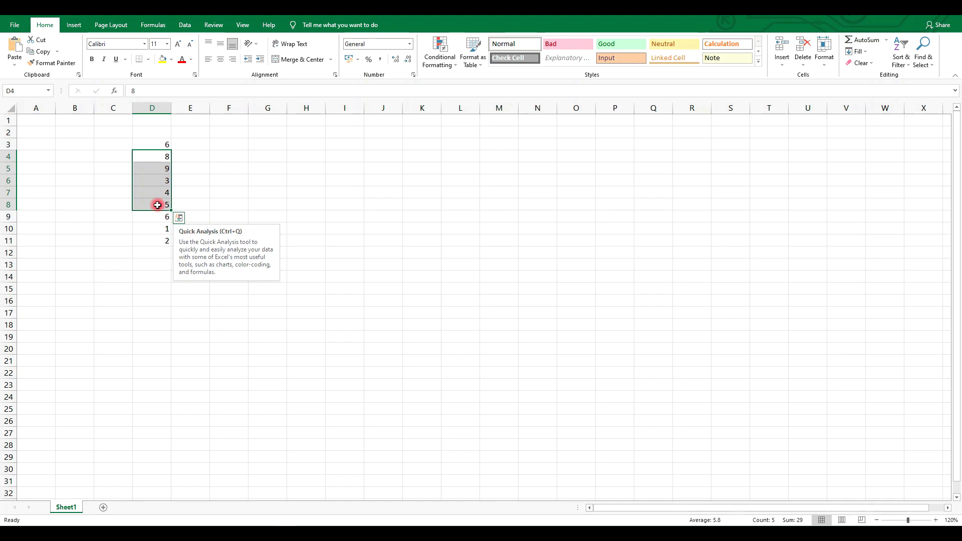
click(257, 206)
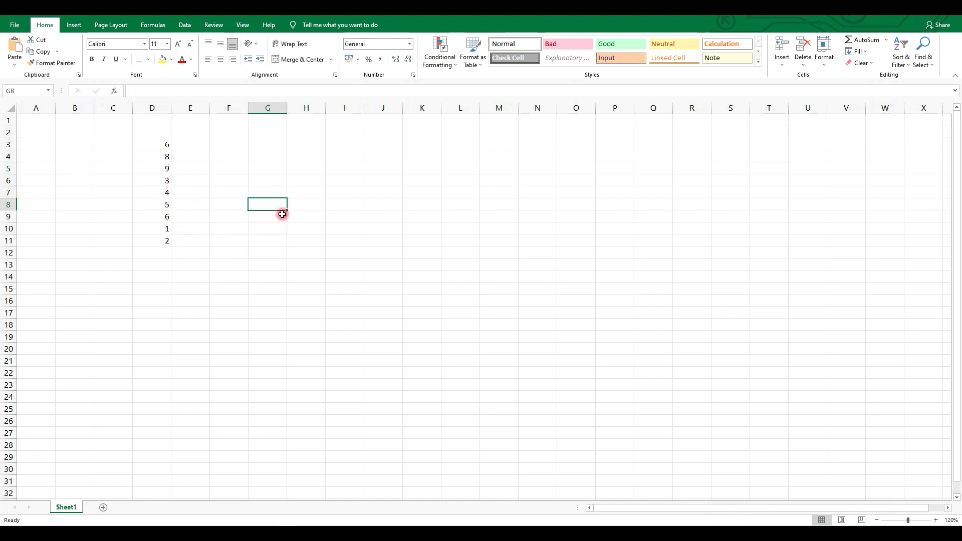
text(=)
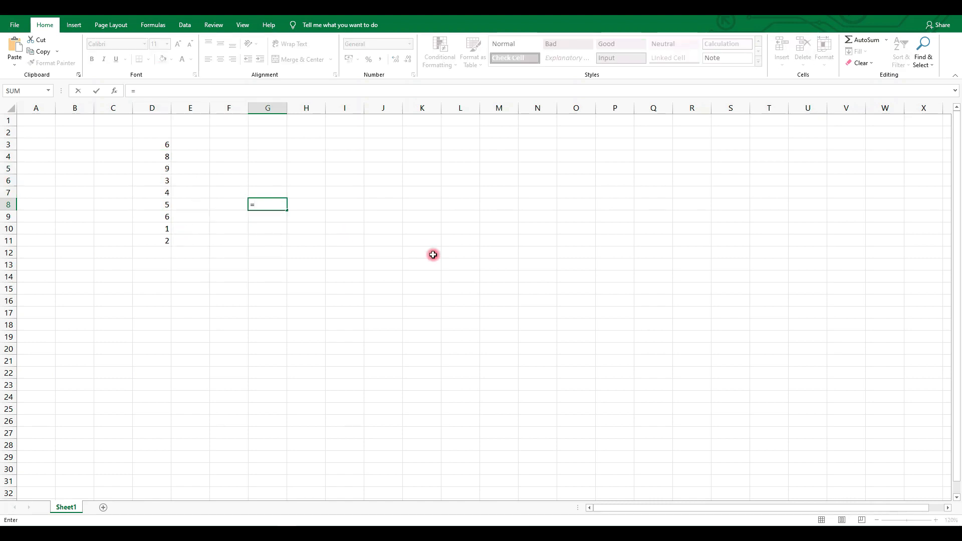
click(166, 158)
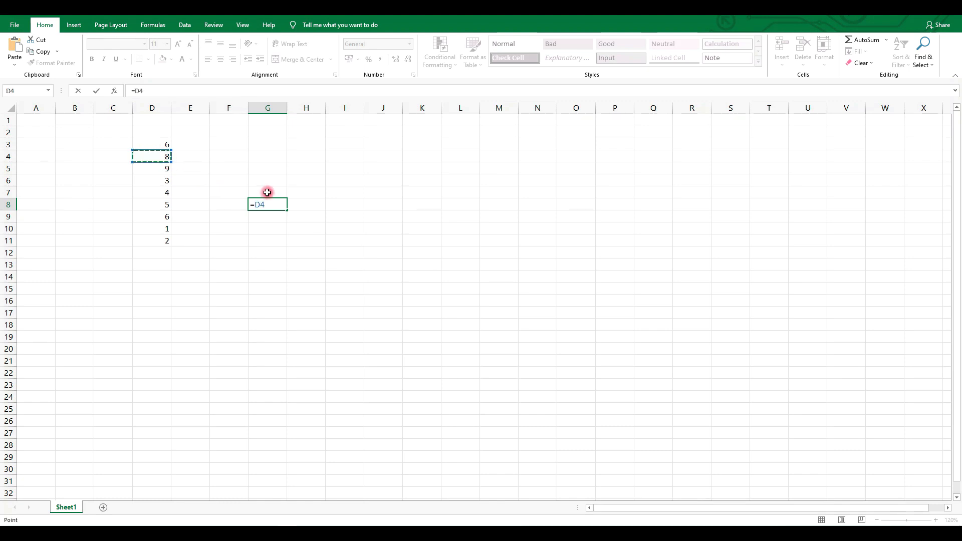
text(+)
click(168, 170)
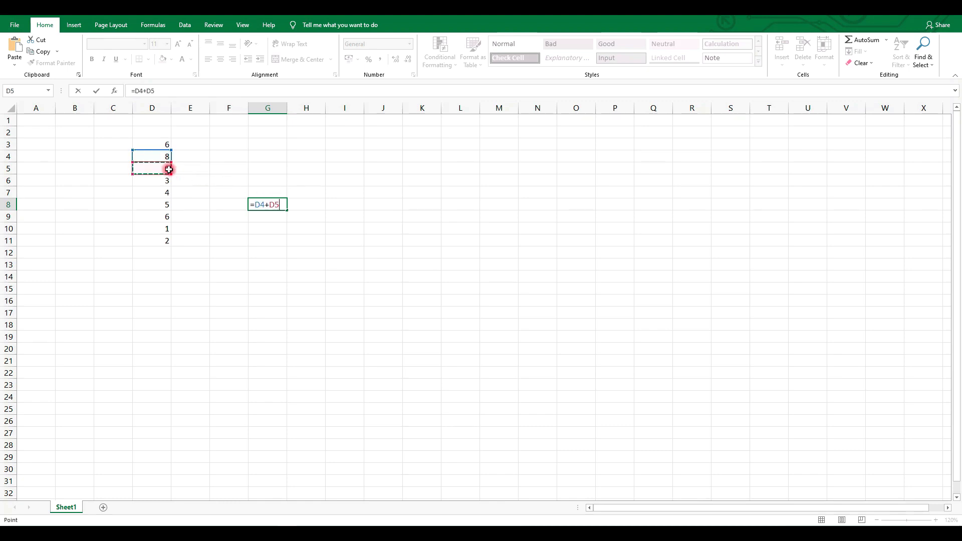
text(+)
key(Escape)
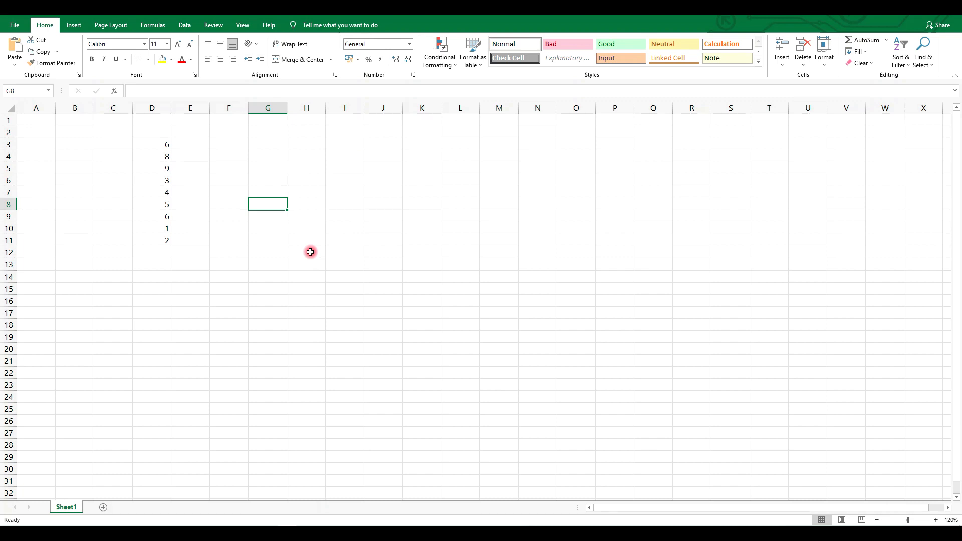
- Total the range D4 to D8 in cell G8 with the formula =sum(d4:d8)
text(=su)
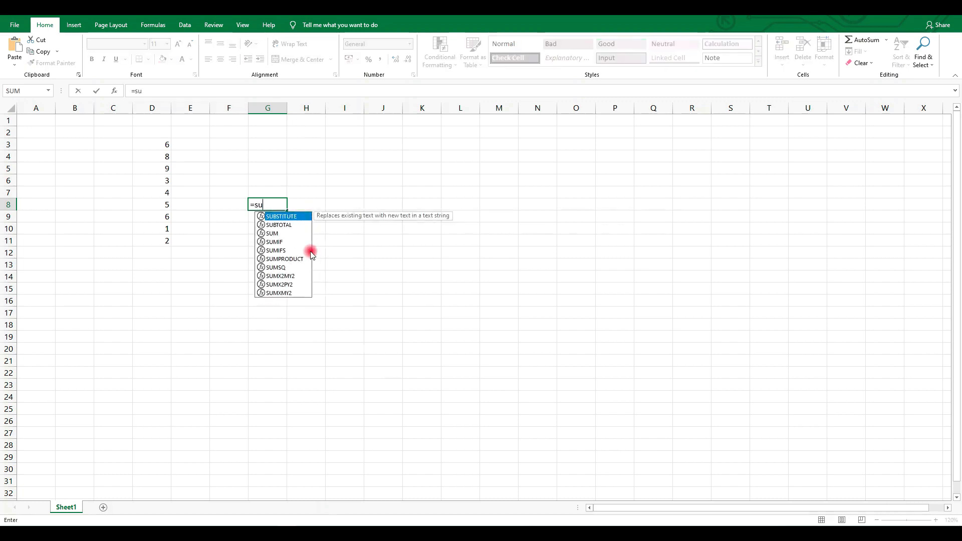
text(m()
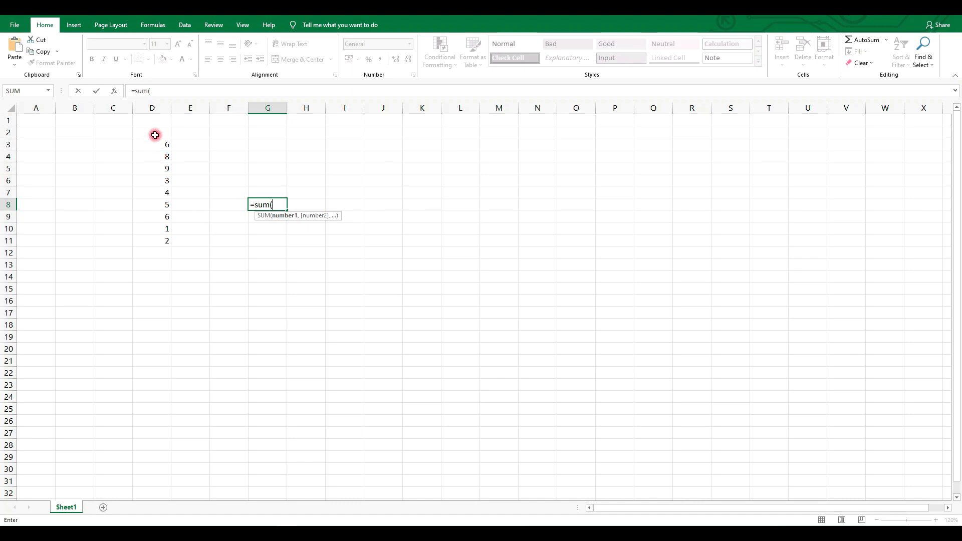
text(d4)
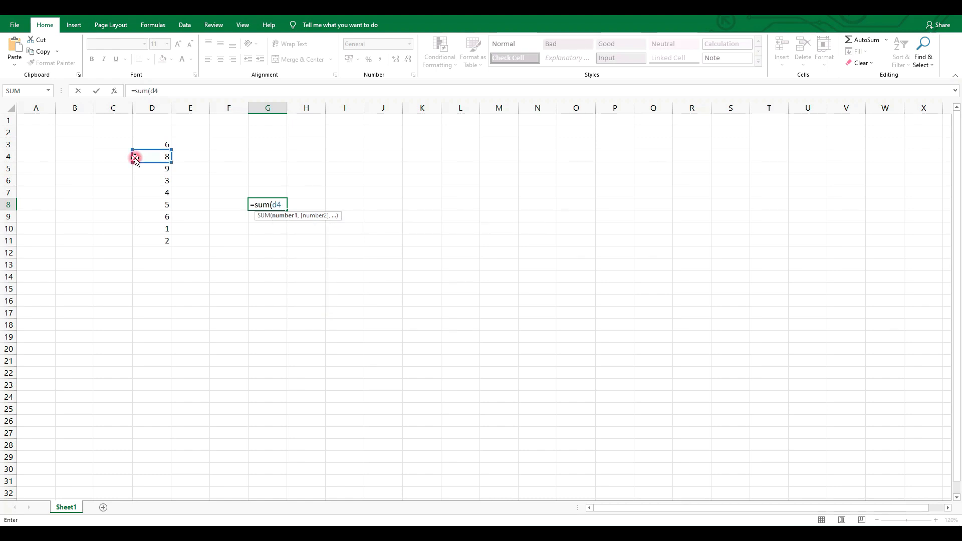
text(:)
text(d8)
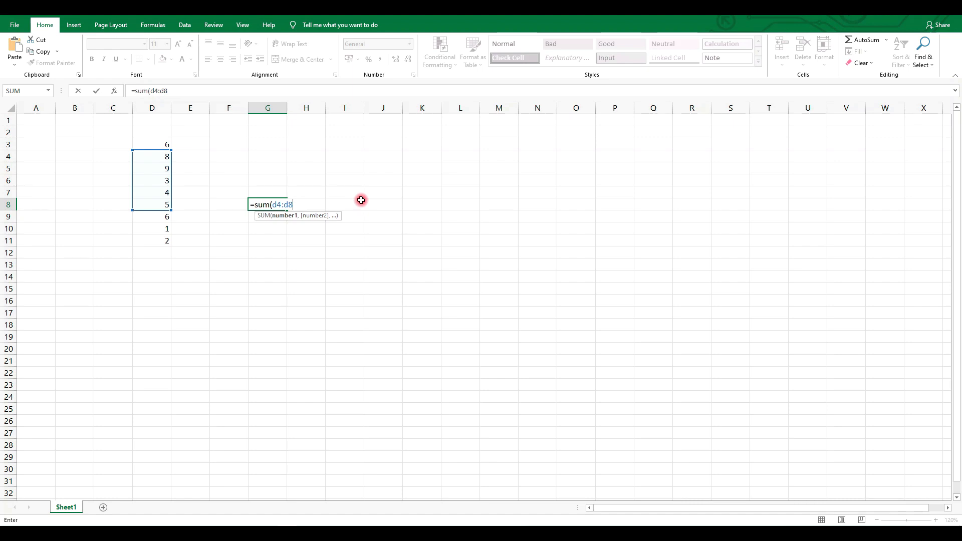
text())
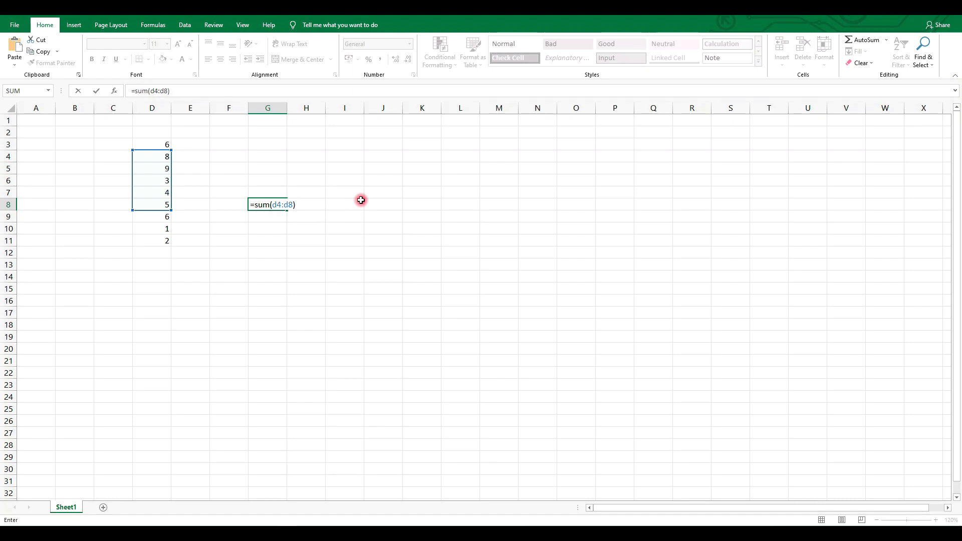
key(Return)
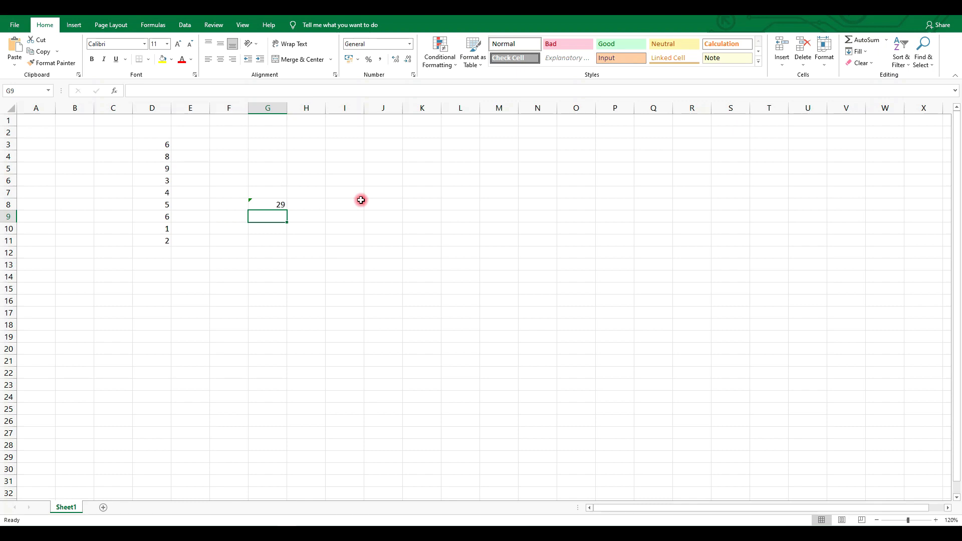
- Find the largest number of the D3 to D11 list in cell G9 with =max(d3:d11)
text(=)
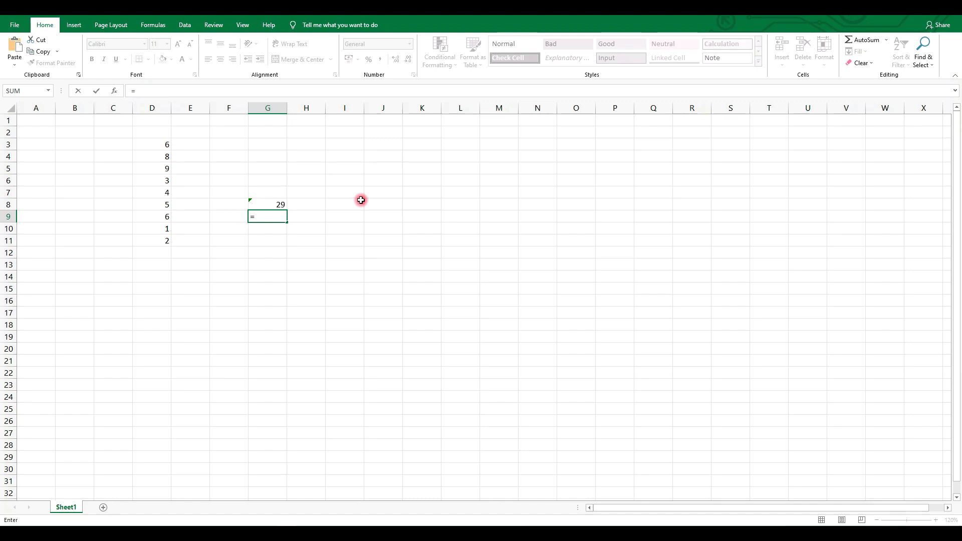
text(max )
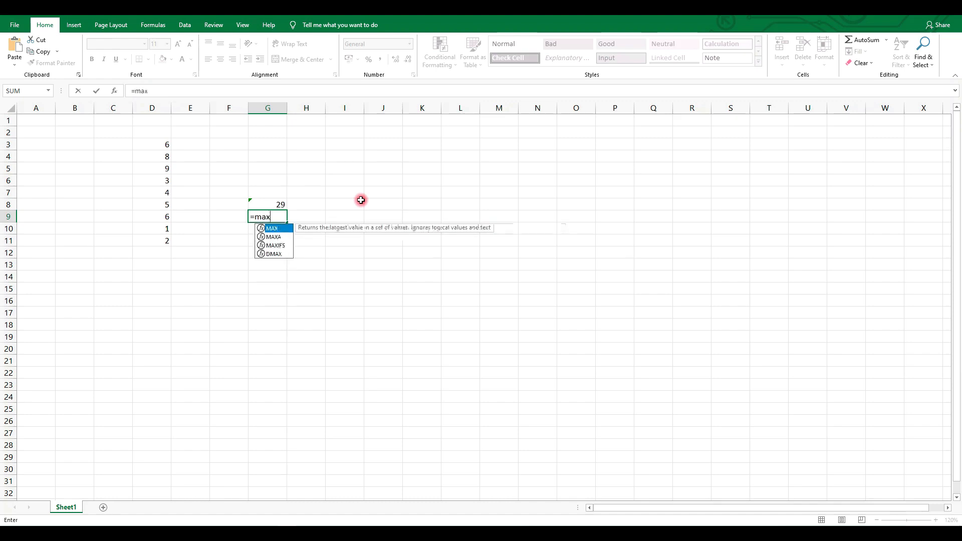
text(()
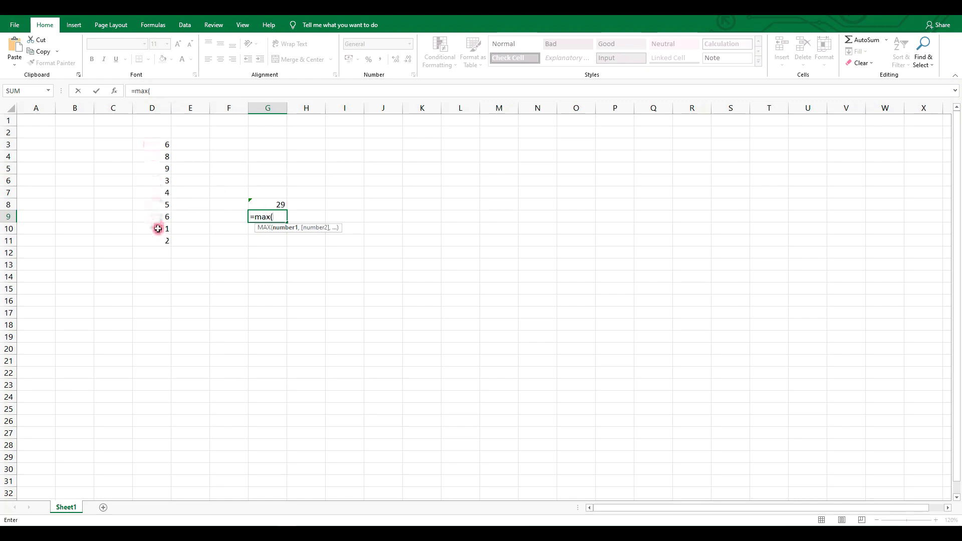
click(160, 144)
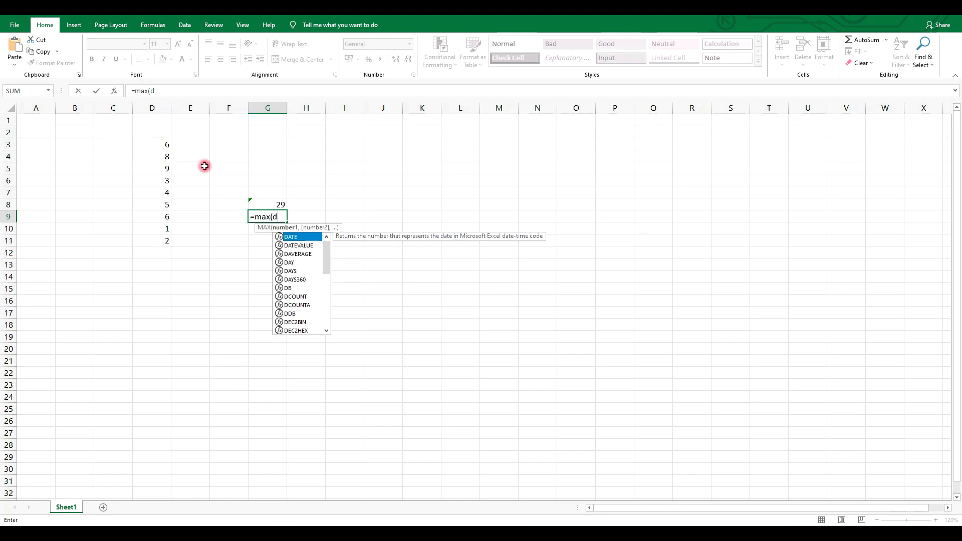
text(:)
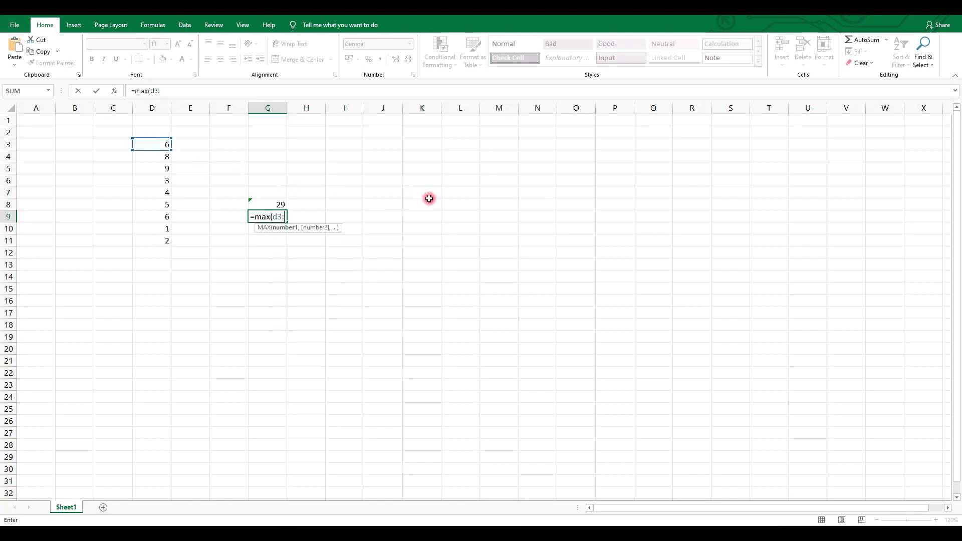
text(d11)
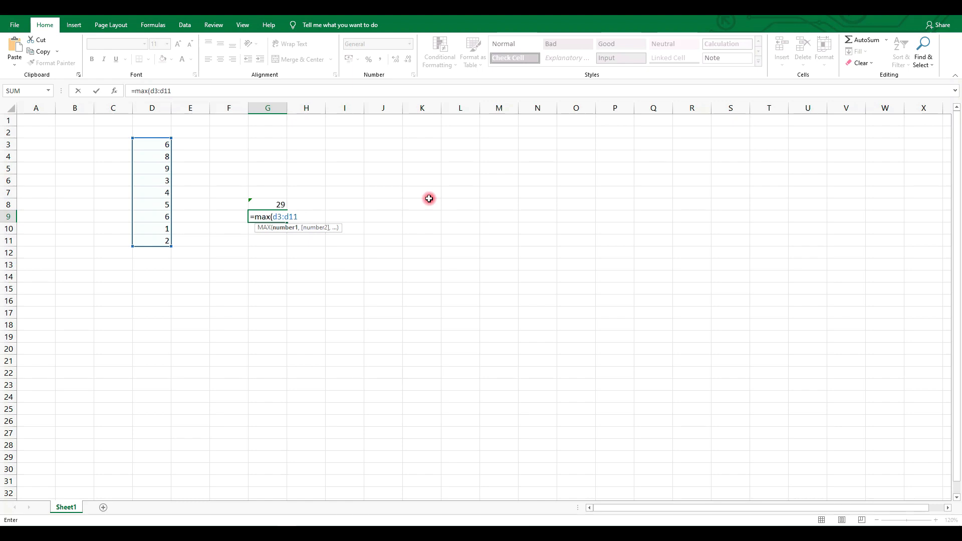
text())
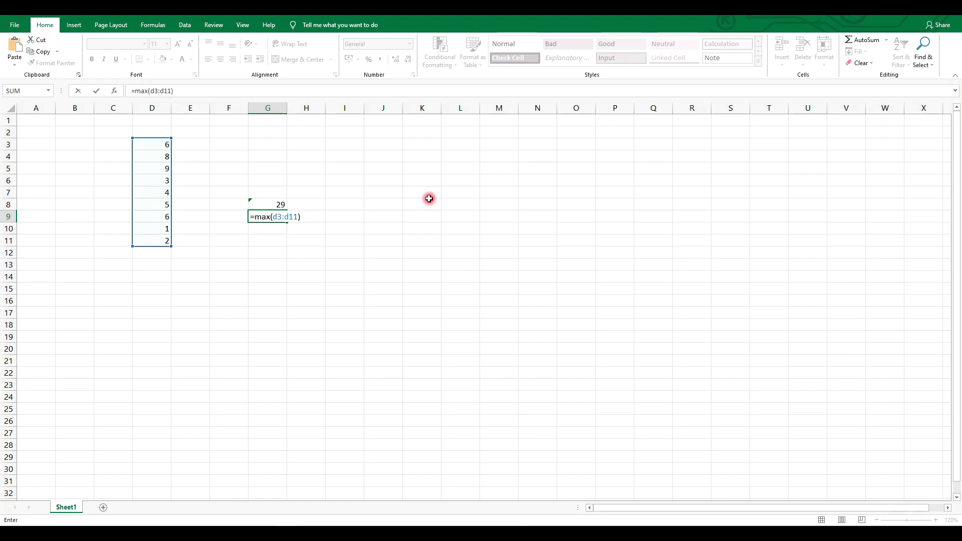
key(Return)
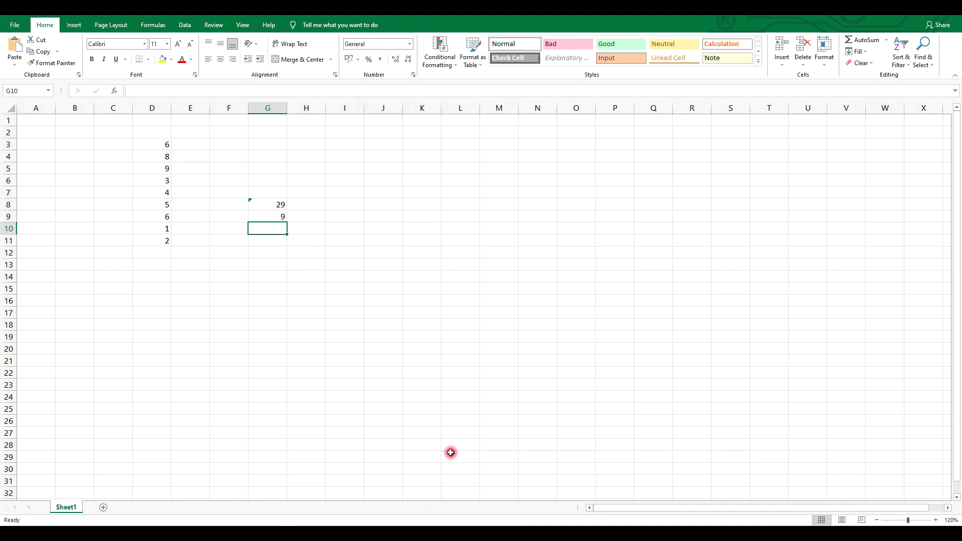
- Find the smallest number of the D3 to D11 list in cell G10 with =min(D3:D11)
text(=min)
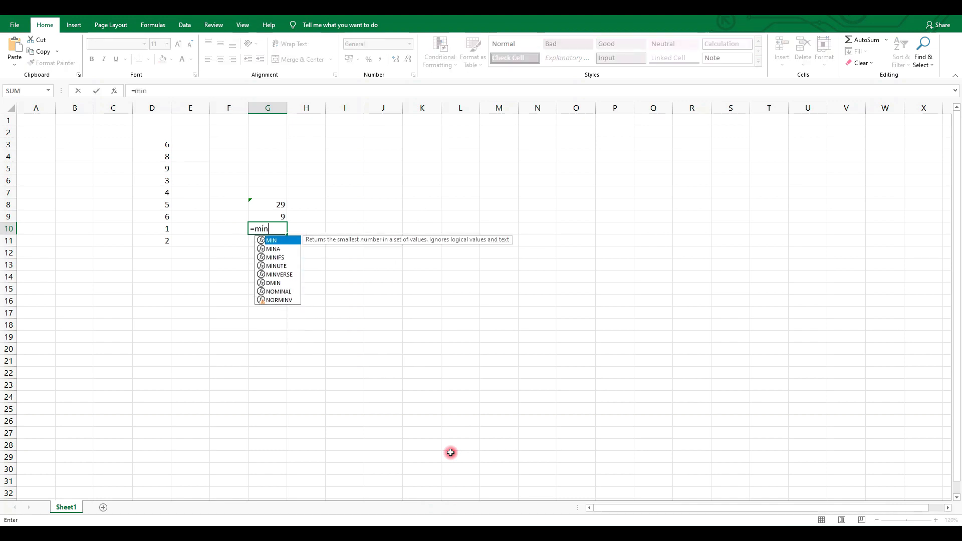
text(()
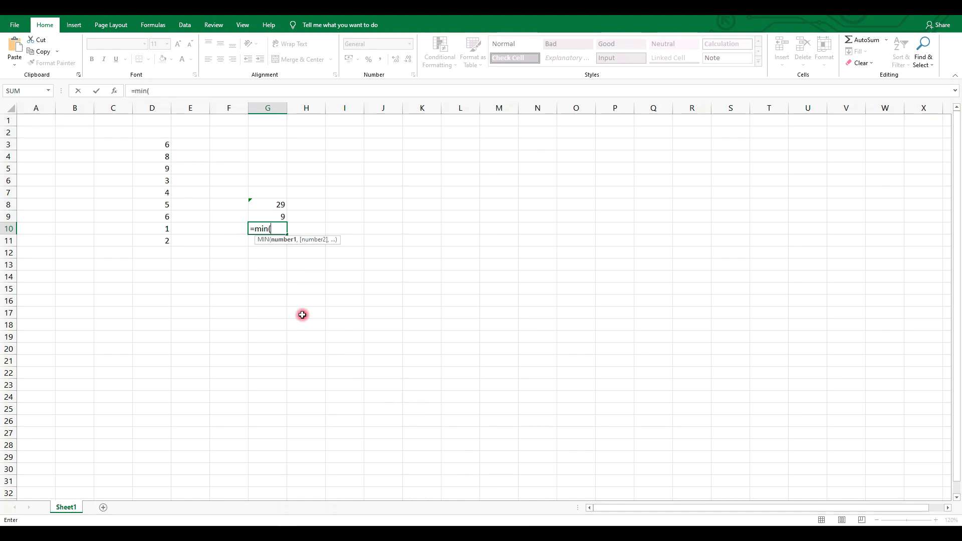
text(d)
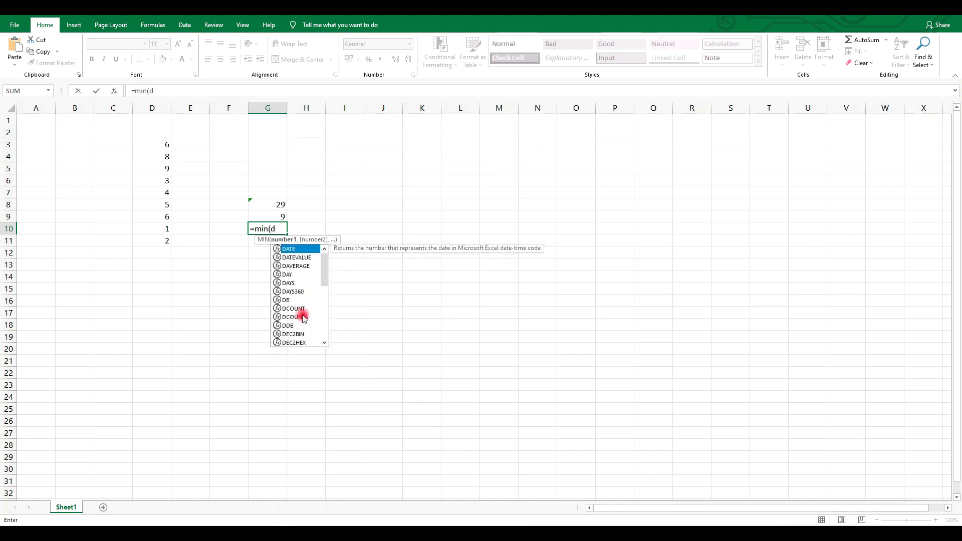
text(3)
key(BackSpace)
key(BackSpace)
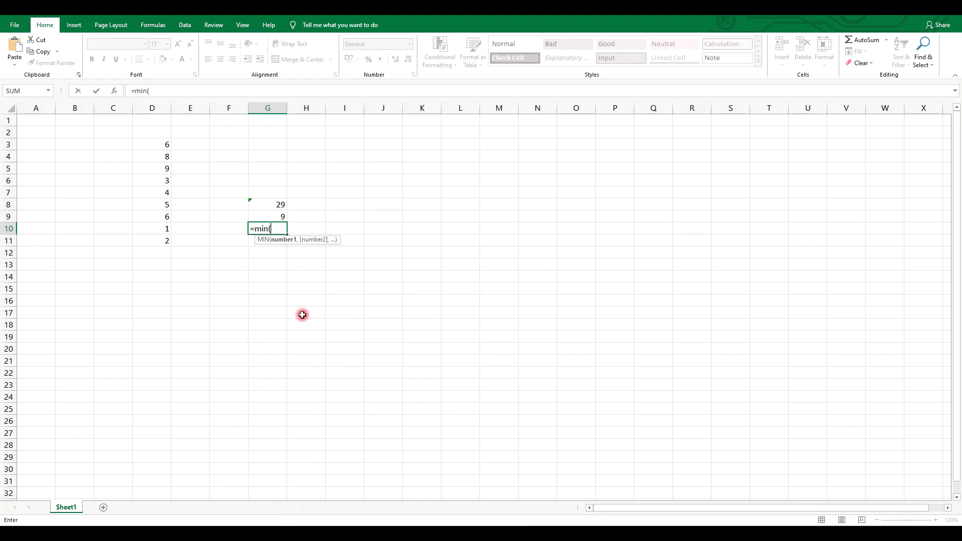
click(160, 146)
drag(160, 147, 169, 244)
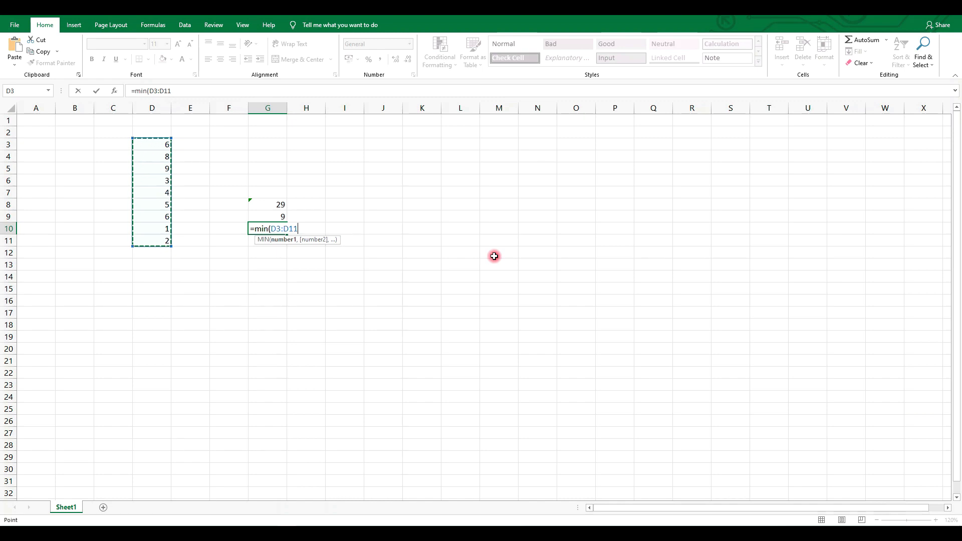
text())
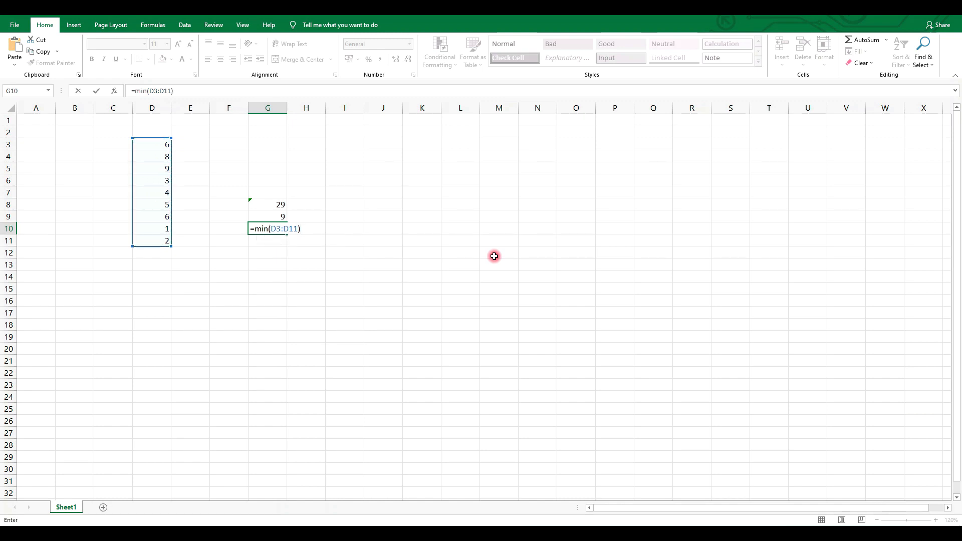
key(Return)
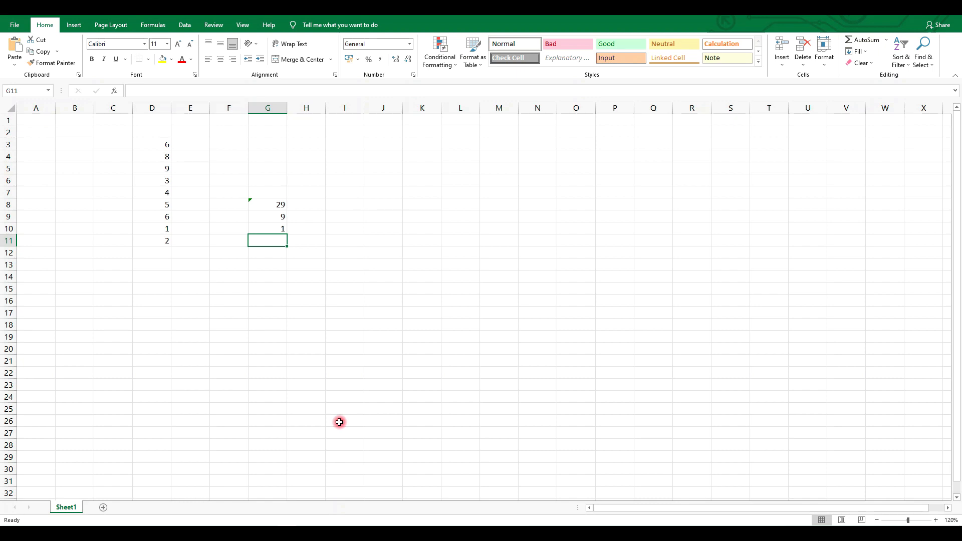
- Average the first three numbers of the list in cell G11 with the formula =average(D3:D5)
text(=av)
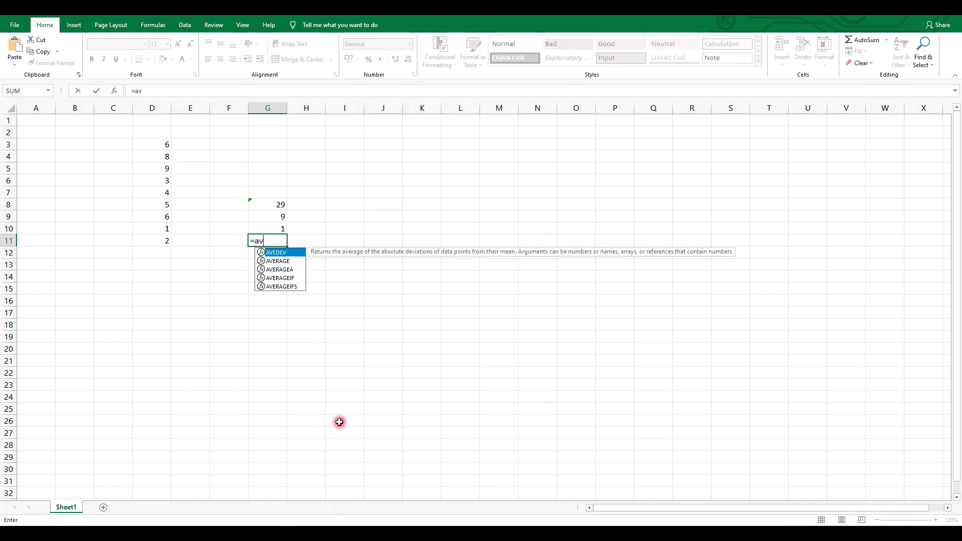
text(erage()
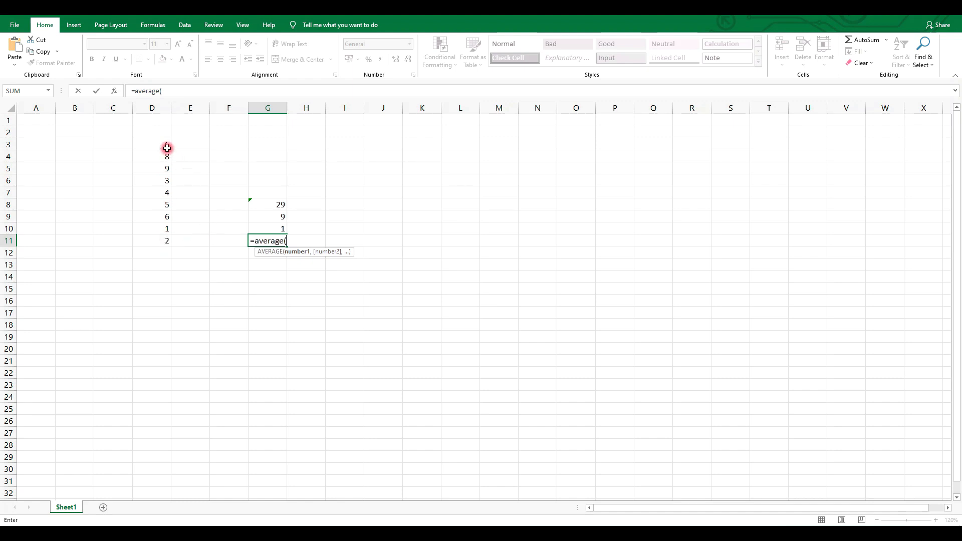
drag(164, 144, 163, 167)
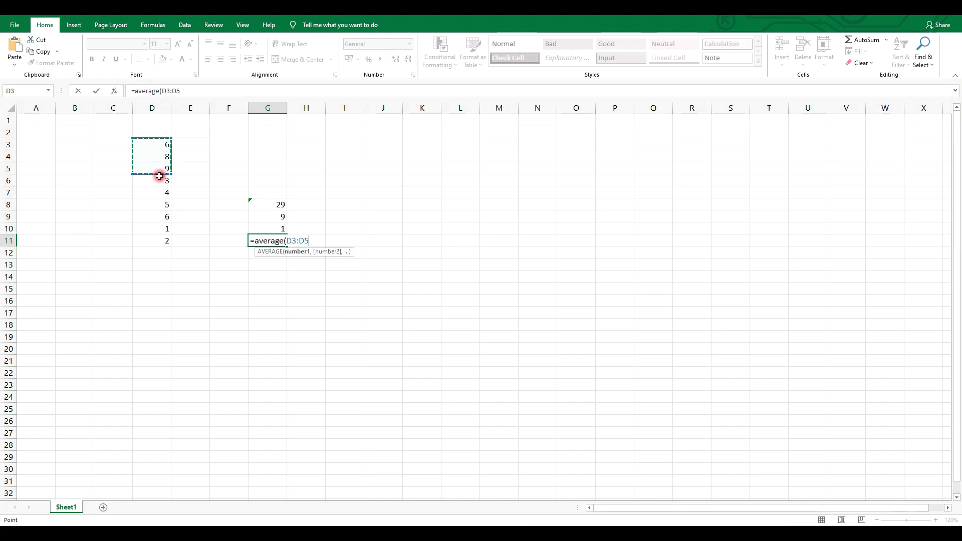
text())
key(Return)
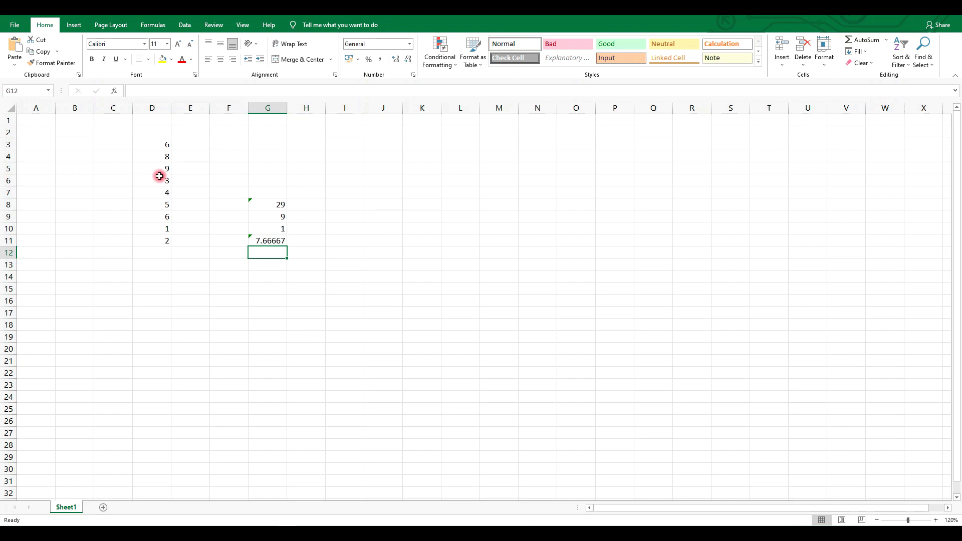
- Count the numbers in the D3 to D11 list in cell G12 with =count(D3:D11)
text(=count)
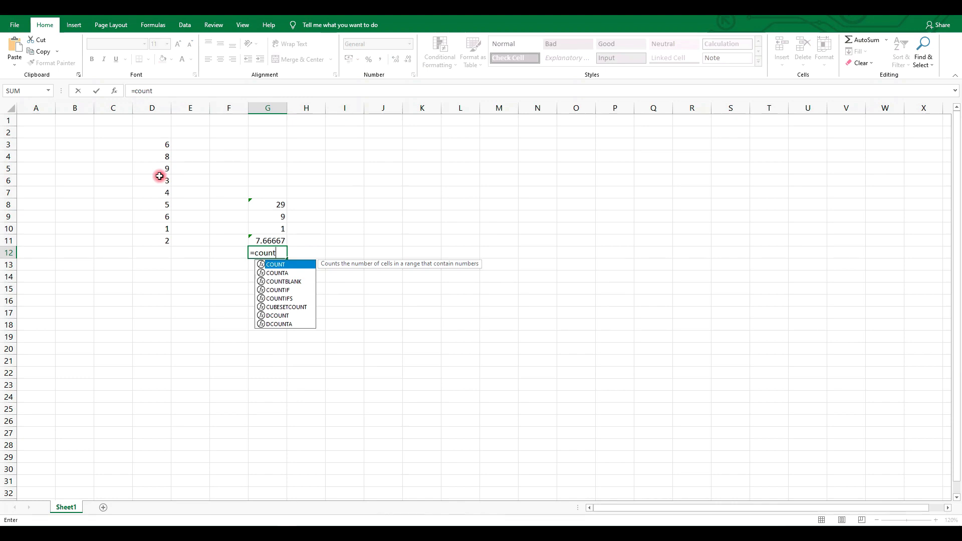
text(()
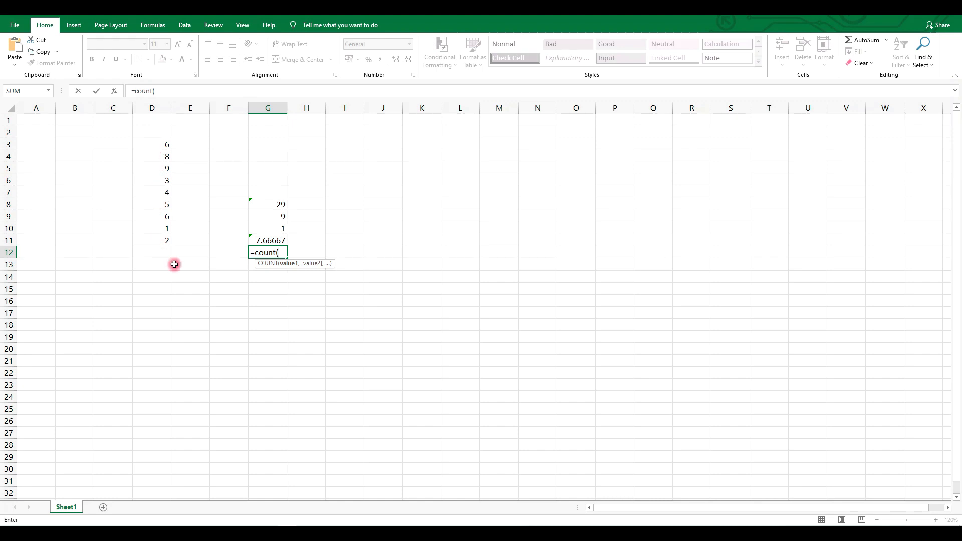
drag(155, 145, 158, 242)
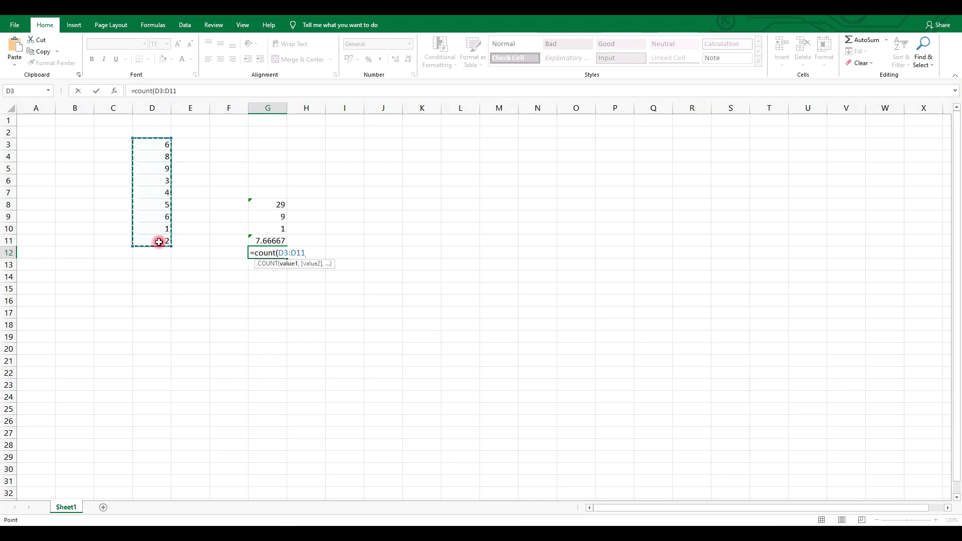
text())
key(Return)
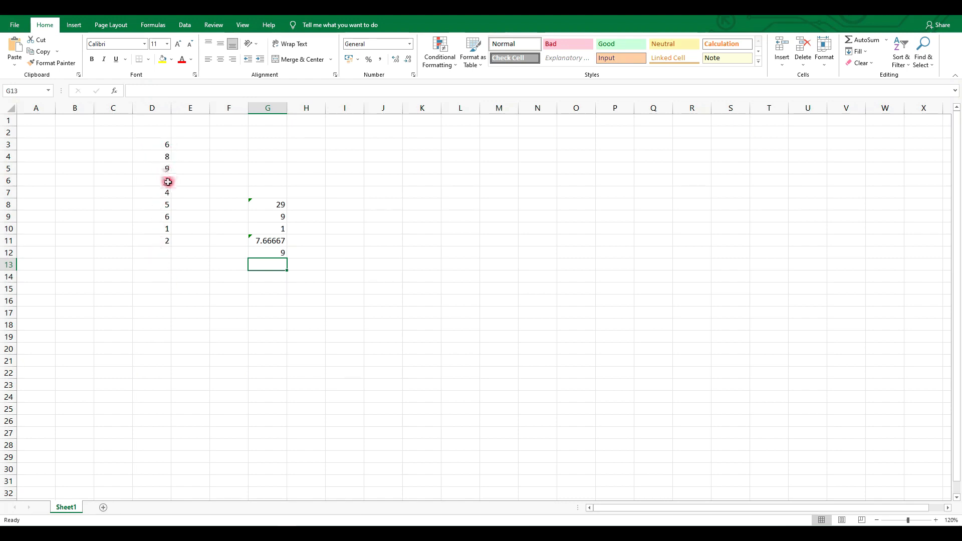
drag(152, 144, 140, 240)
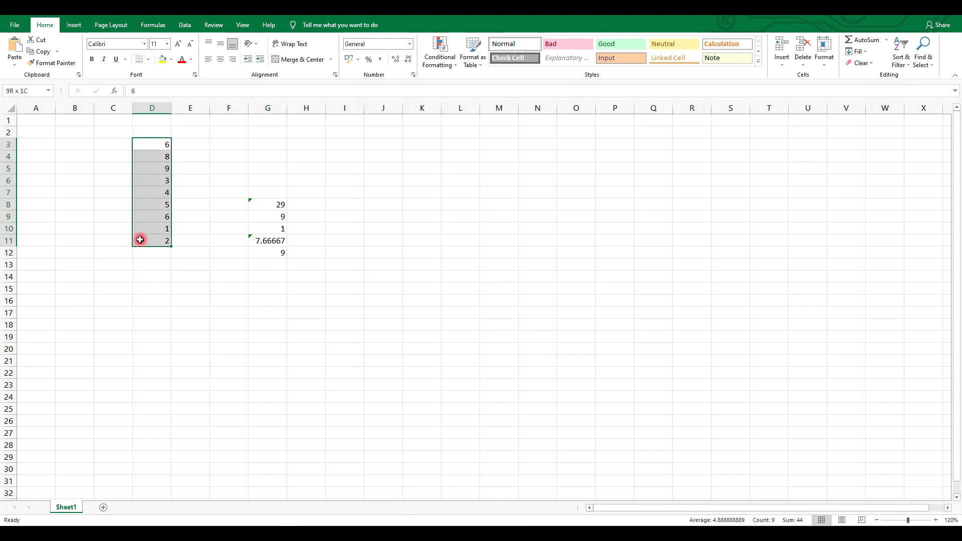
click(359, 201)
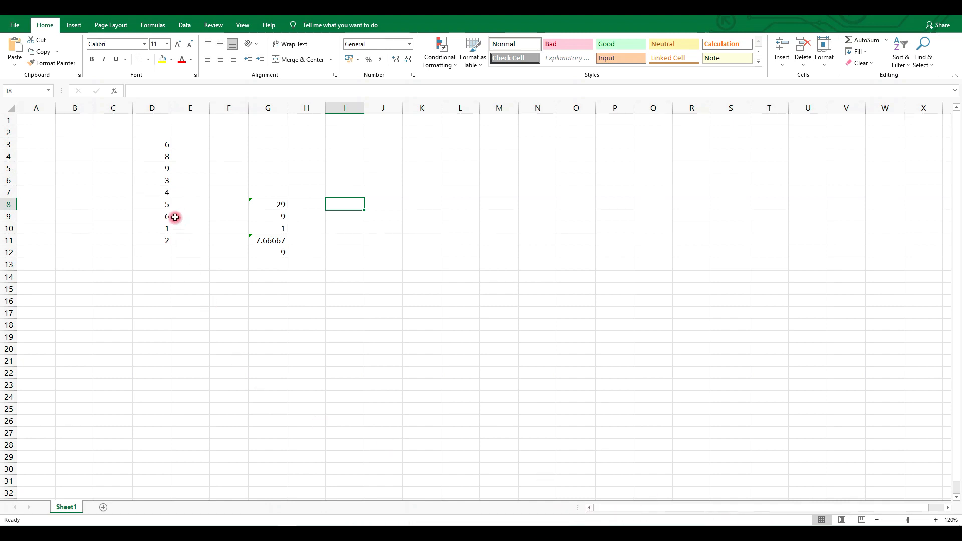
drag(155, 142, 157, 200)
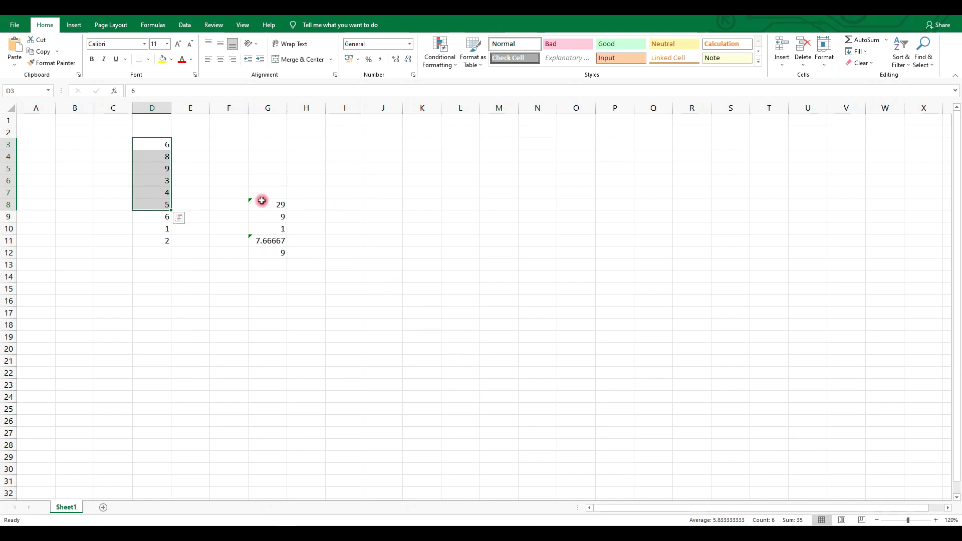
drag(152, 219, 152, 241)
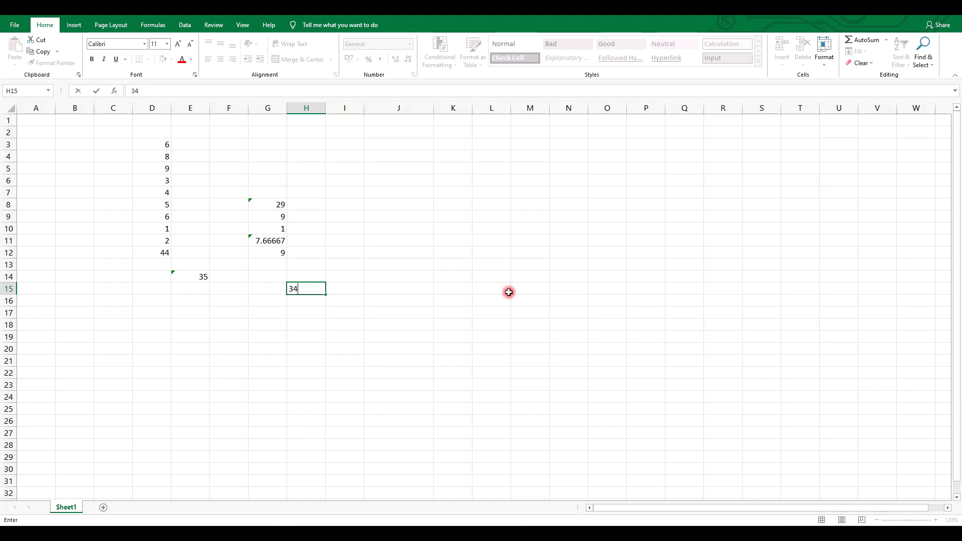
- Label cell H15 "3 power 4" and calculate that power in cell H16 with =power(3,4)
text(power 4)
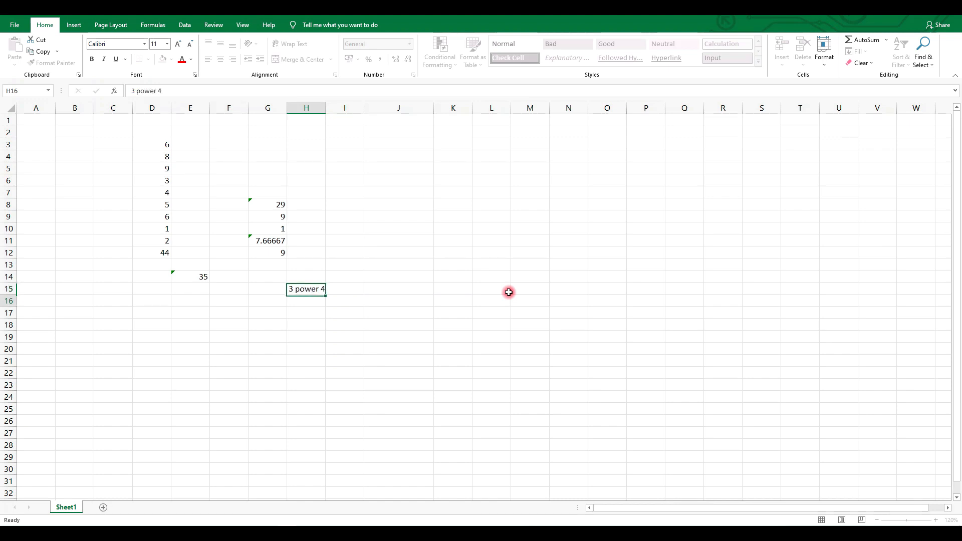
key(Return)
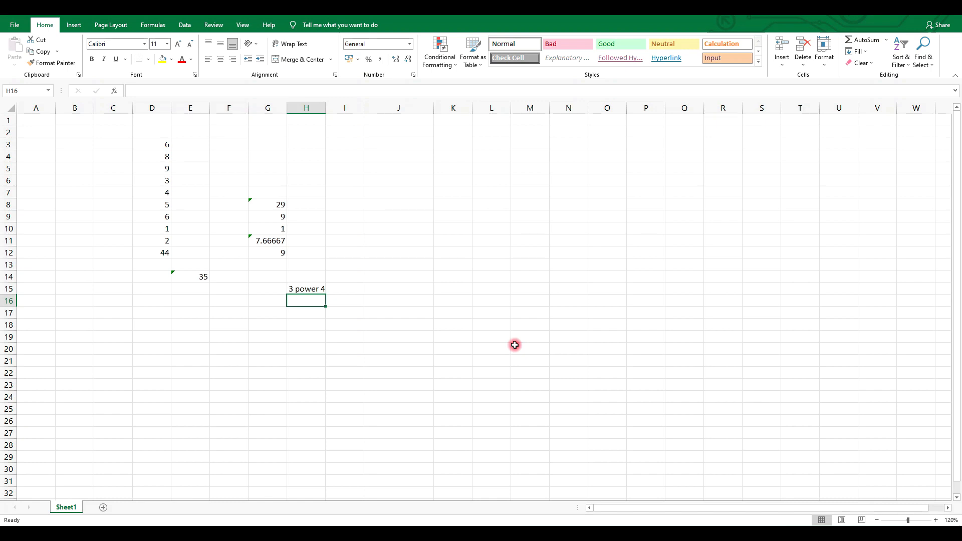
text(=)
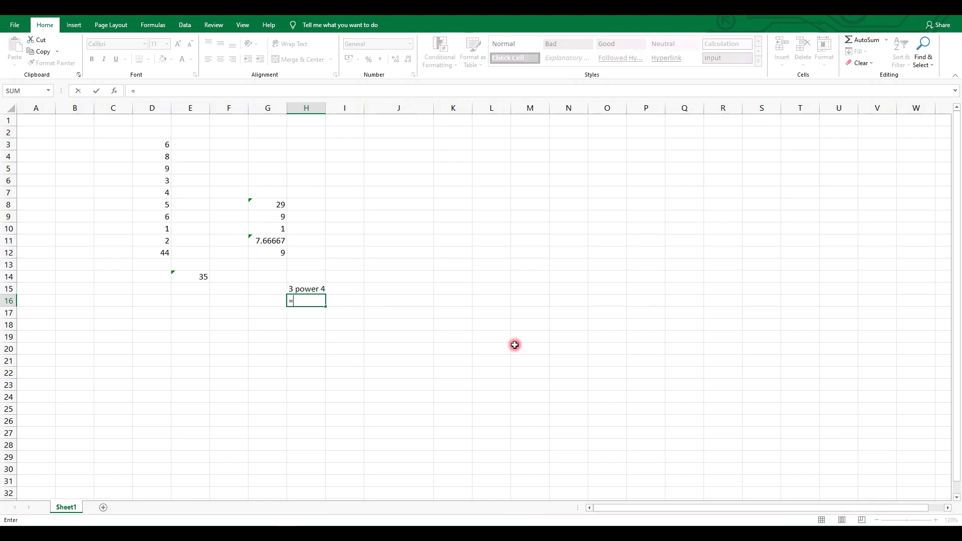
text(power()
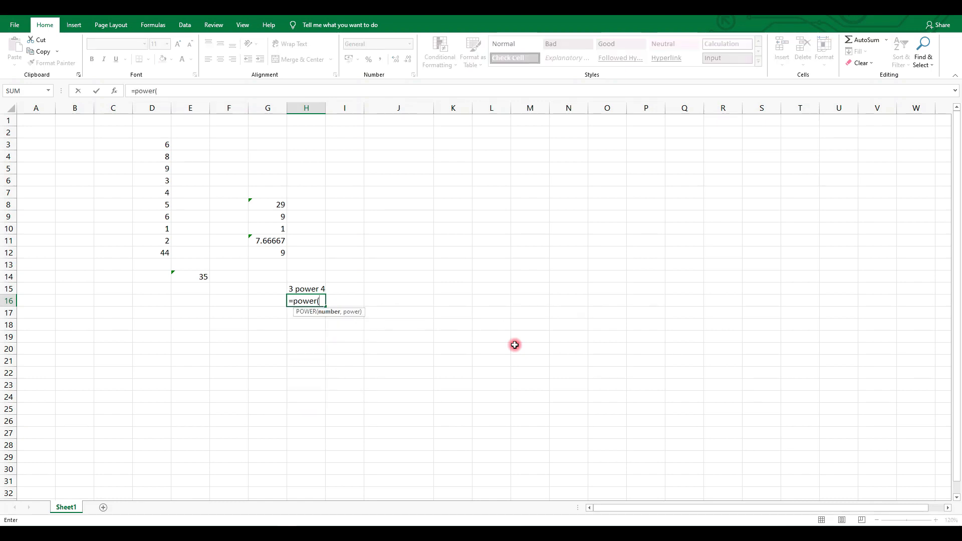
text(3,4))
key(Return)
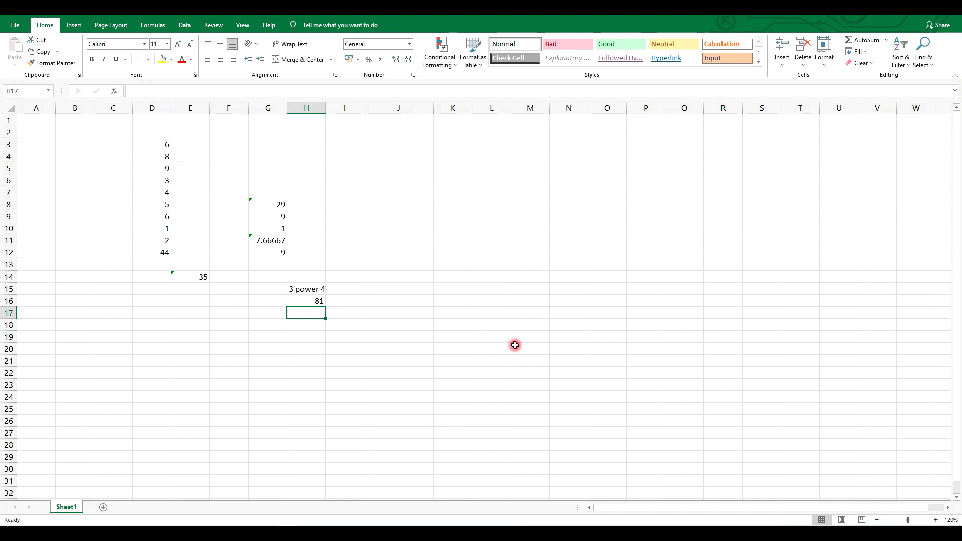
- Multiply the numbers in D4 to D6 in cell F19 with the formula =product(D4:D6)
click(254, 338)
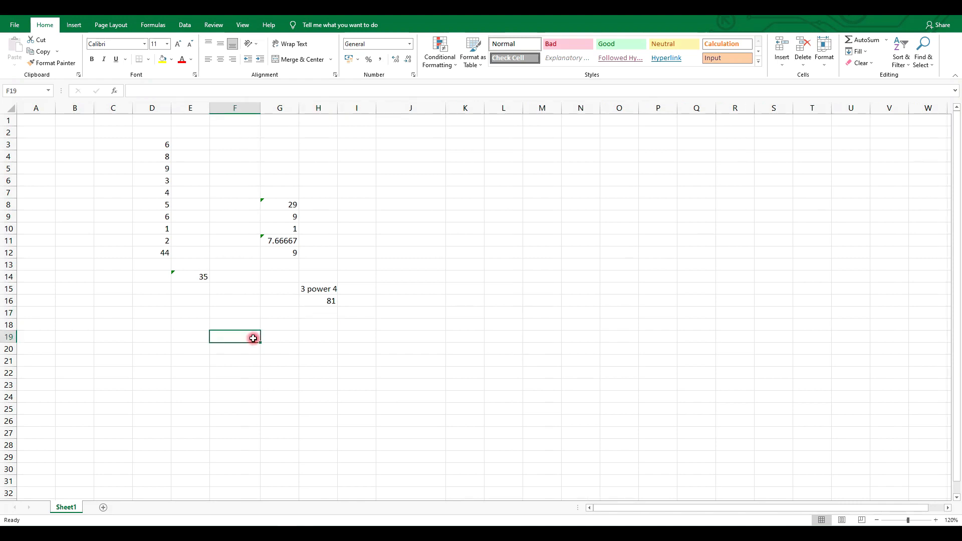
text(=)
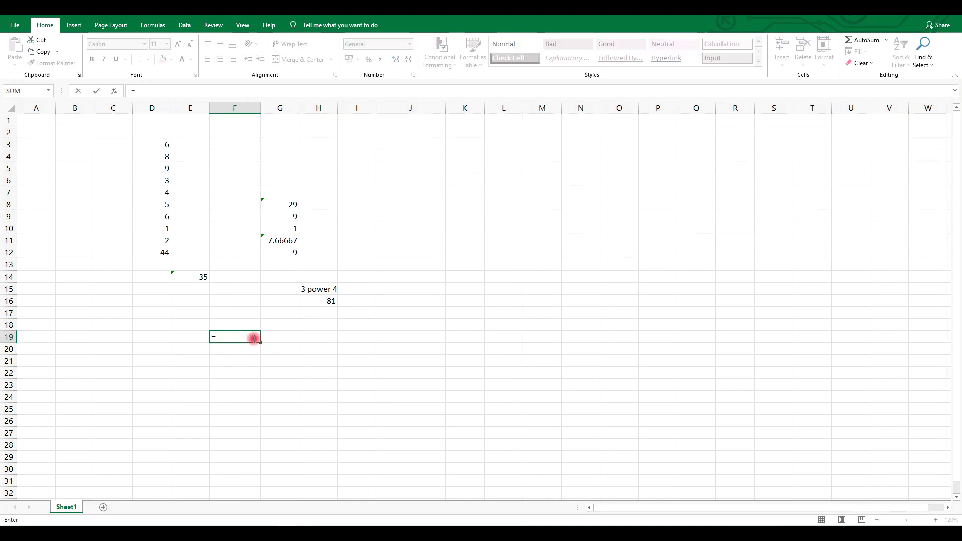
text(product()
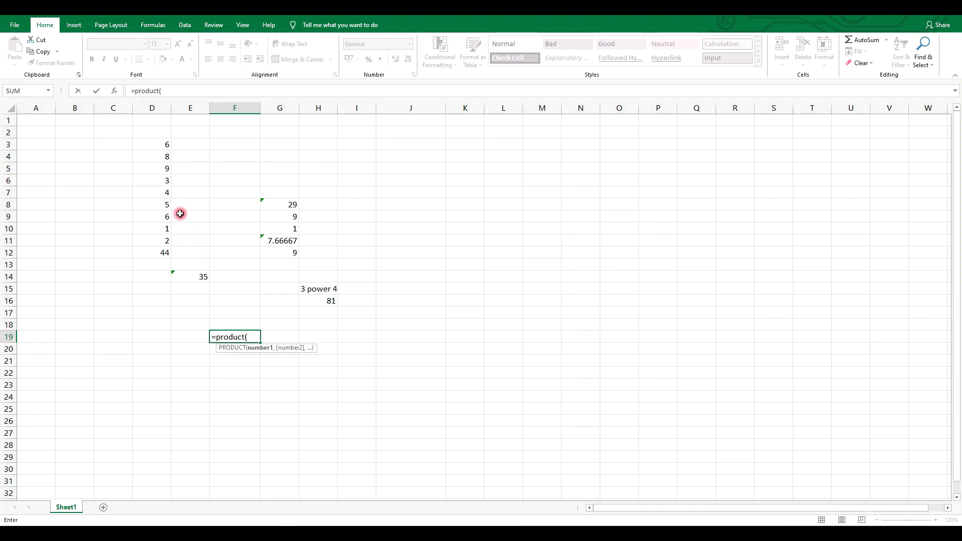
drag(157, 155, 161, 175)
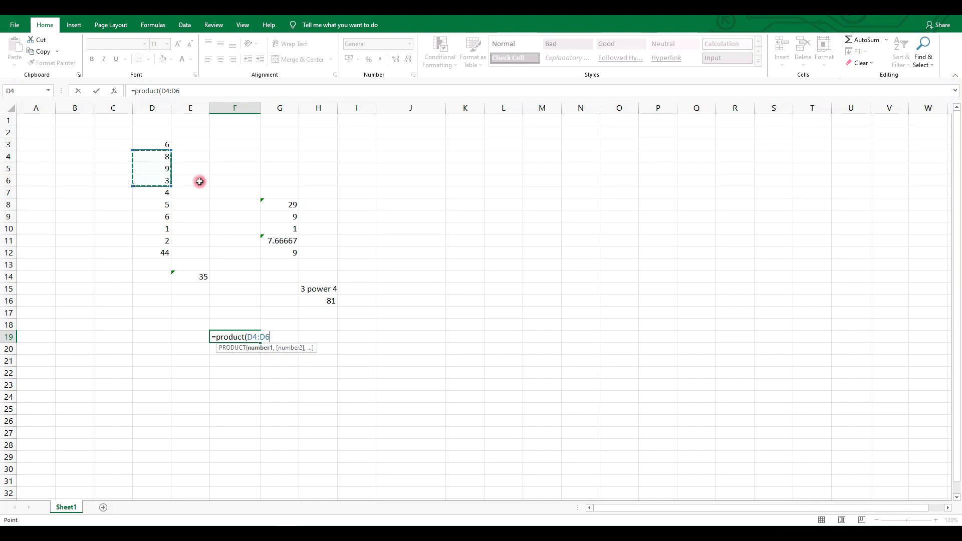
text())
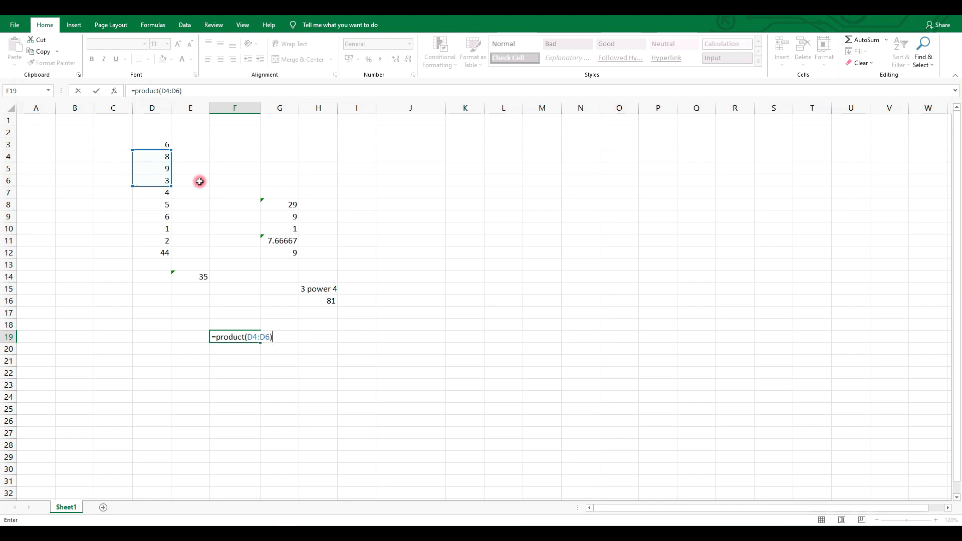
key(Return)
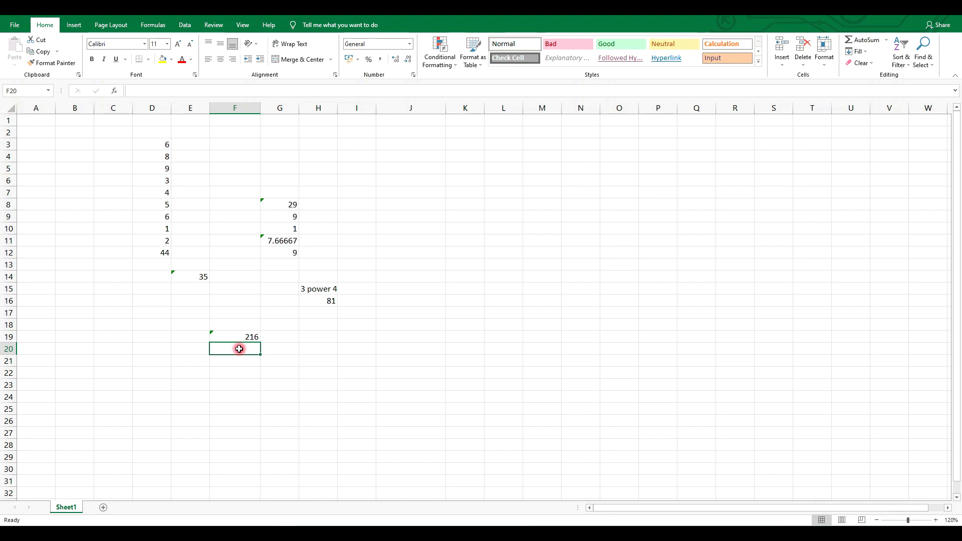
- Begin a SUM formula in cell C19
click(130, 339)
text(=sum)
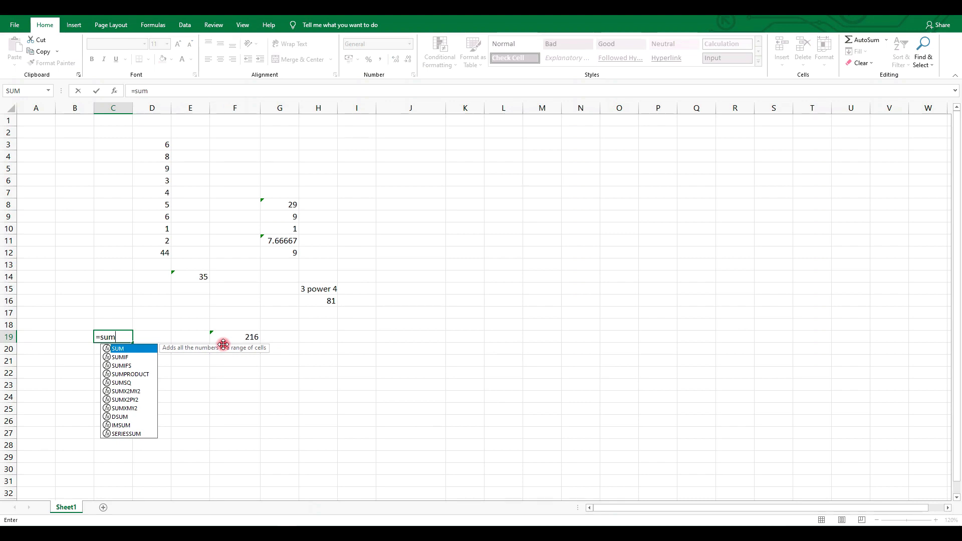
text(()
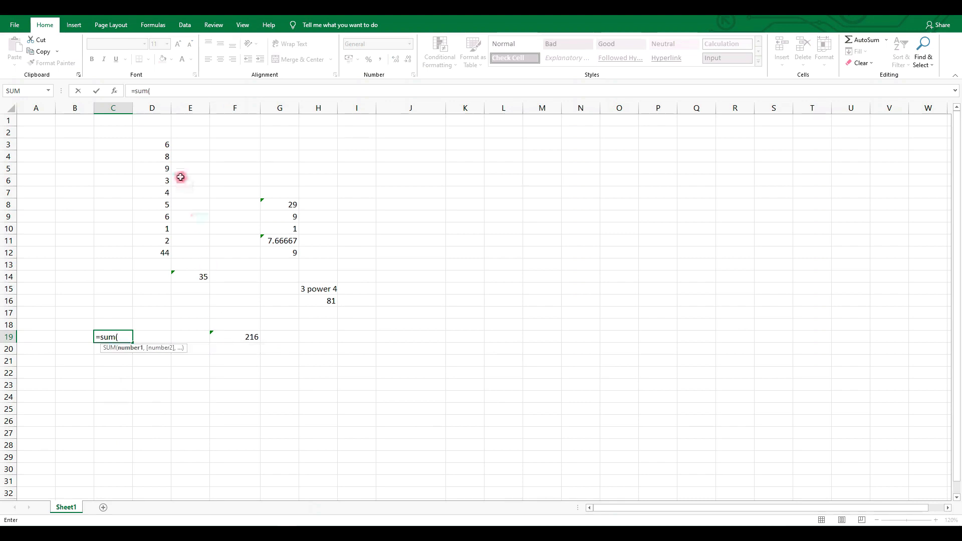
drag(157, 155, 158, 229)
key(BackSpace)
key(BackSpace)
key(BackSpace)
key(BackSpace)
key(BackSpace)
key(BackSpace)
- Complete the SUM formula in C19 with four separate cells, as =sum(D4,D7,D9,D10)
click(156, 157)
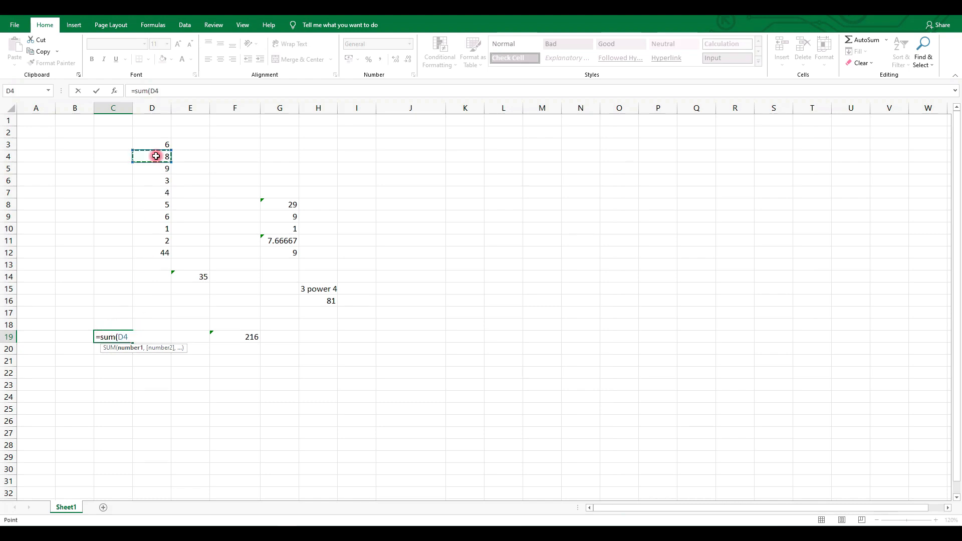
text(,)
click(157, 192)
text(,)
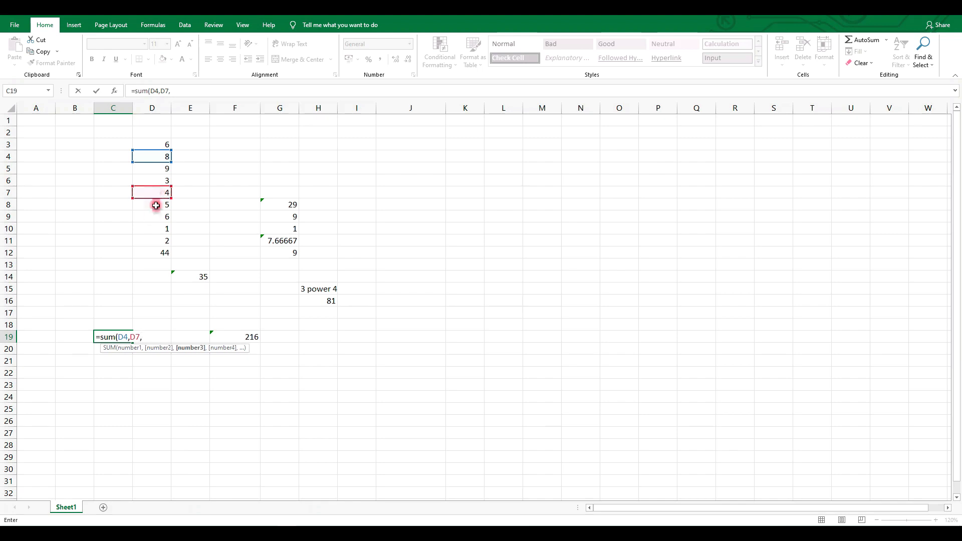
click(153, 216)
text(,)
click(153, 228)
text())
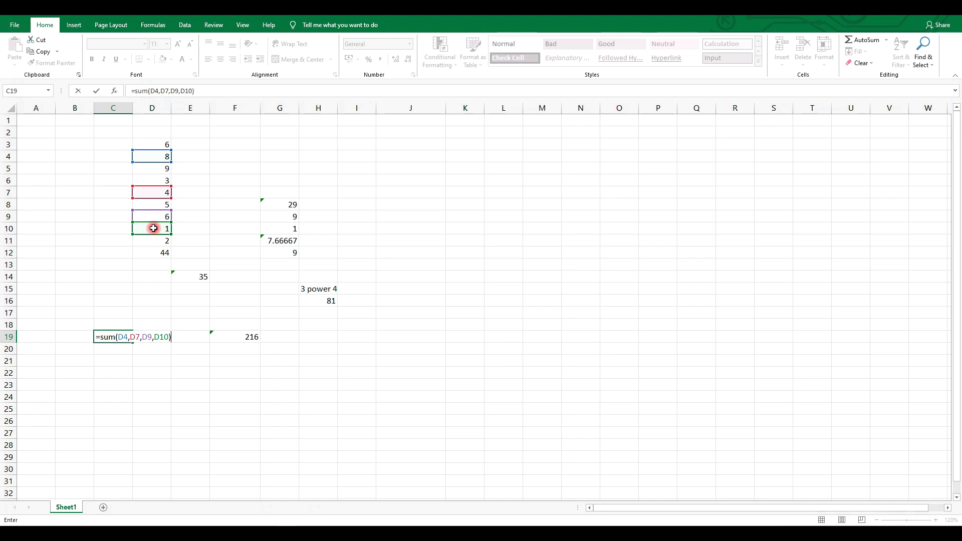
key(Return)
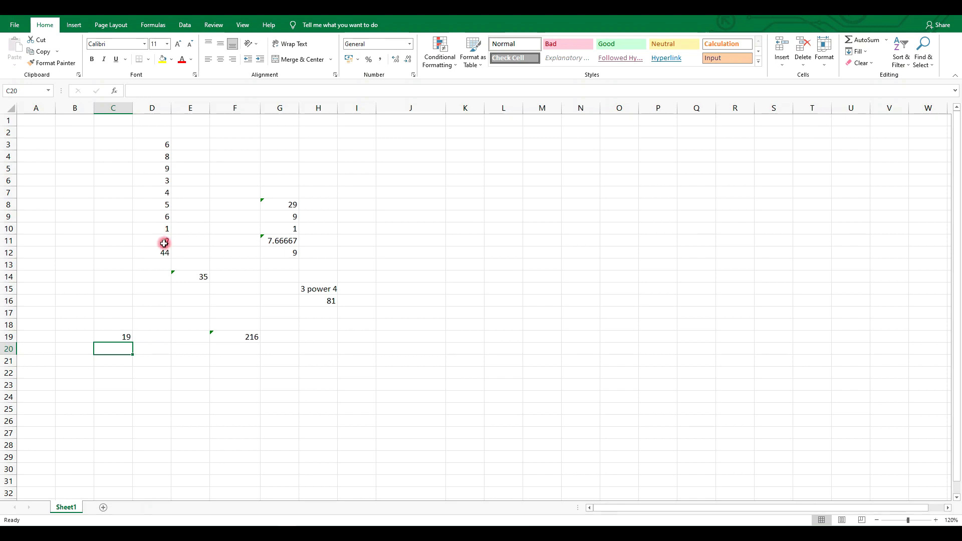
- Insert the current date in cell F22 with =today() and the current date and time in F23 with =now()
click(247, 371)
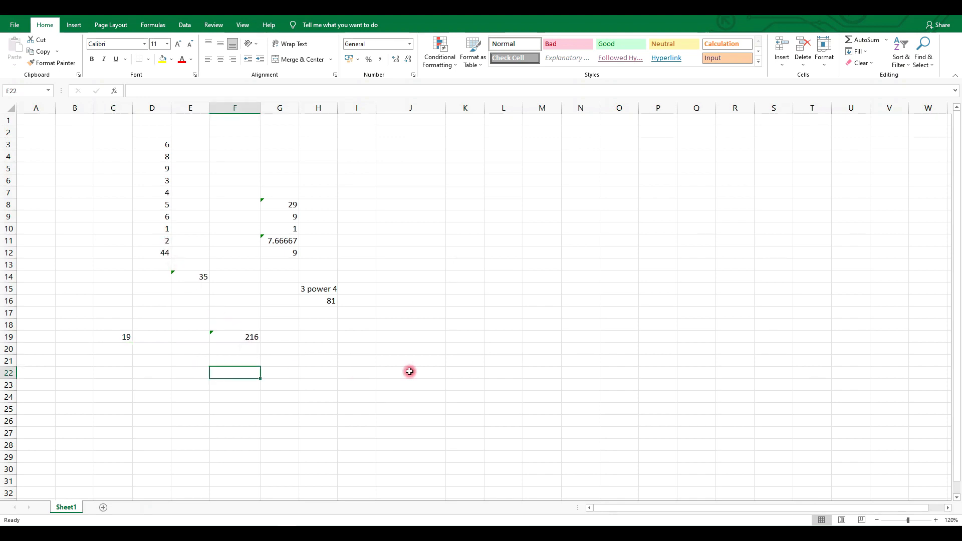
text(=to)
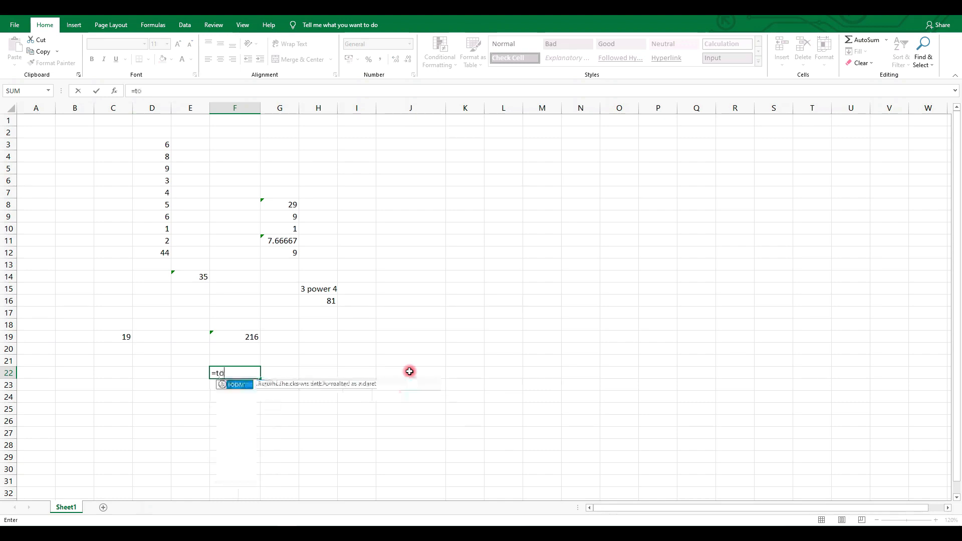
text(day())
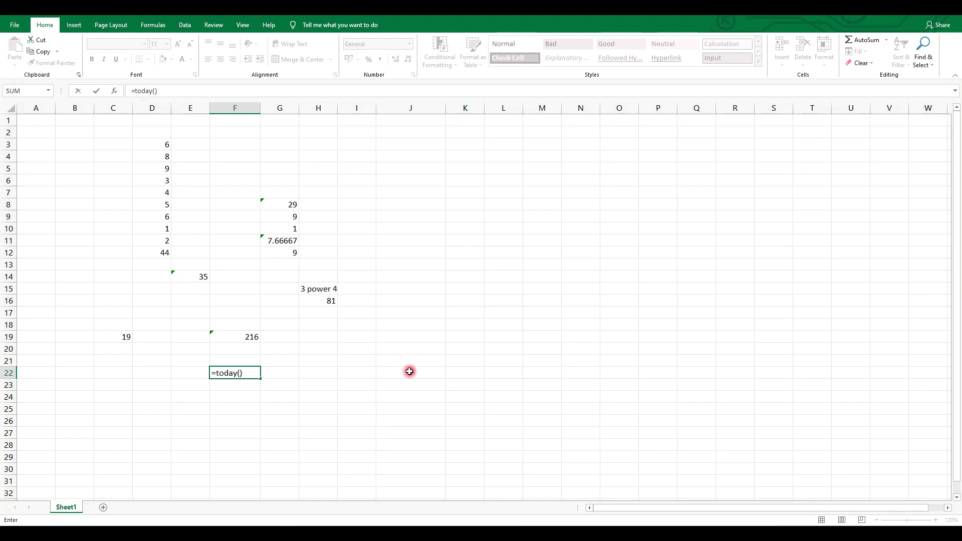
key(Return)
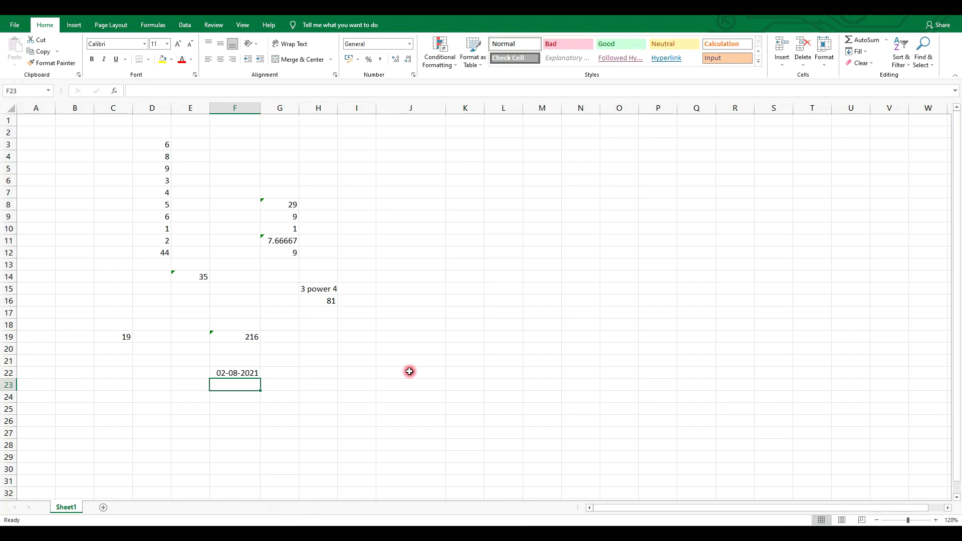
text(=now)
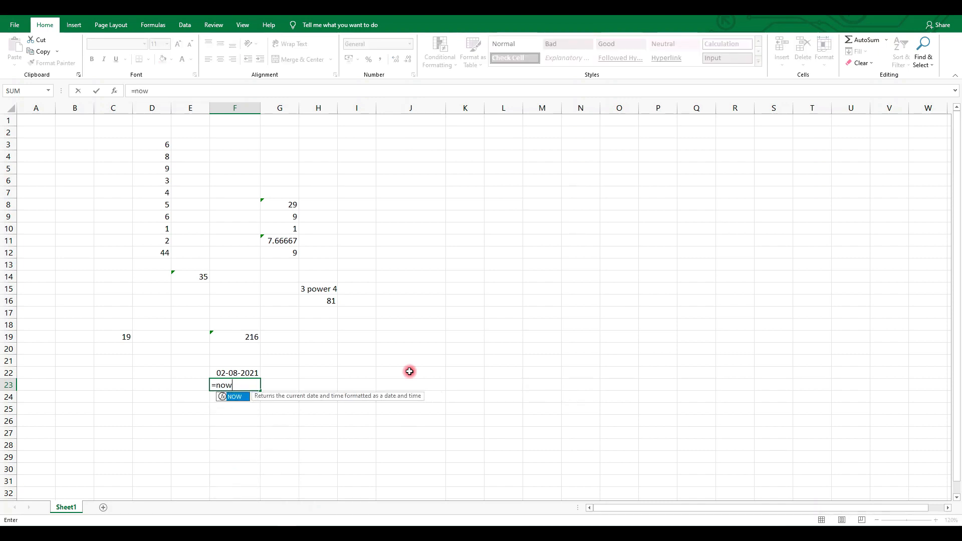
text(())
key(Return)
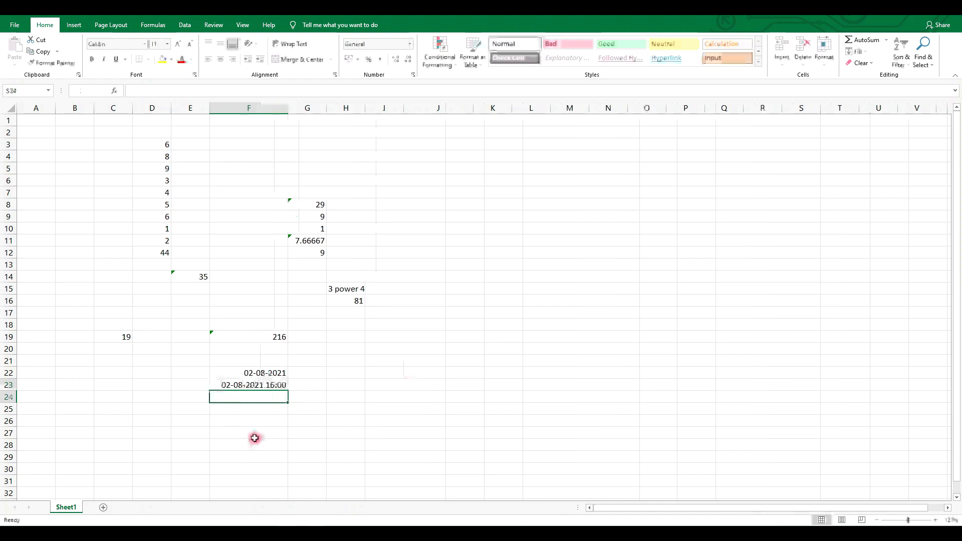